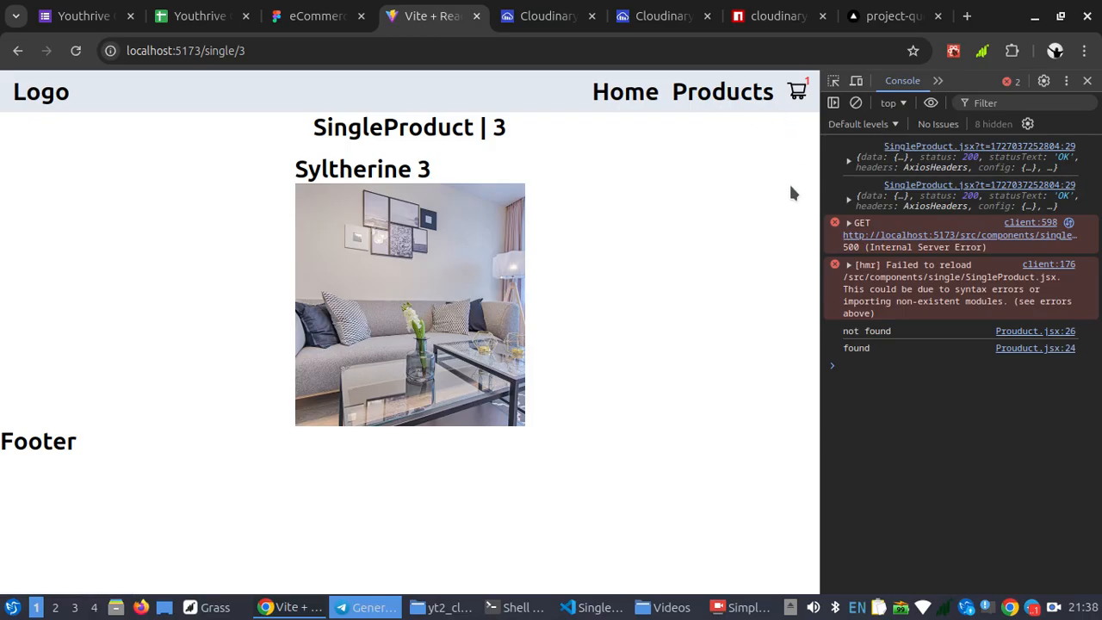
Reload the shop's single product page and open its Home and Products pages in turn
{"action": "left_click", "coordinate": [76, 51]}
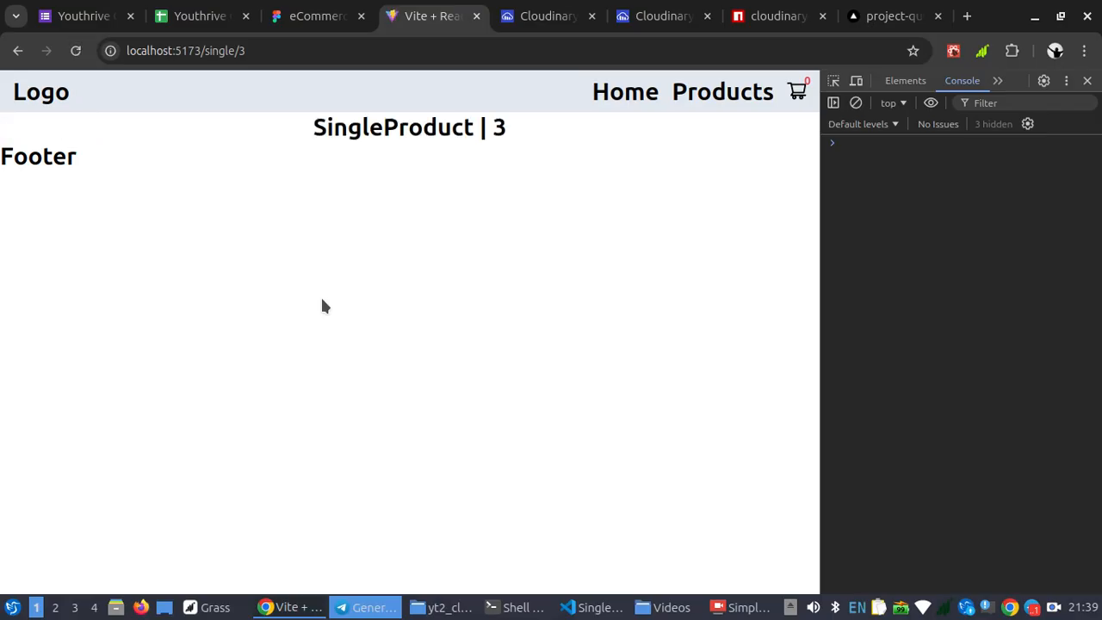
{"action": "left_click", "coordinate": [620, 95]}
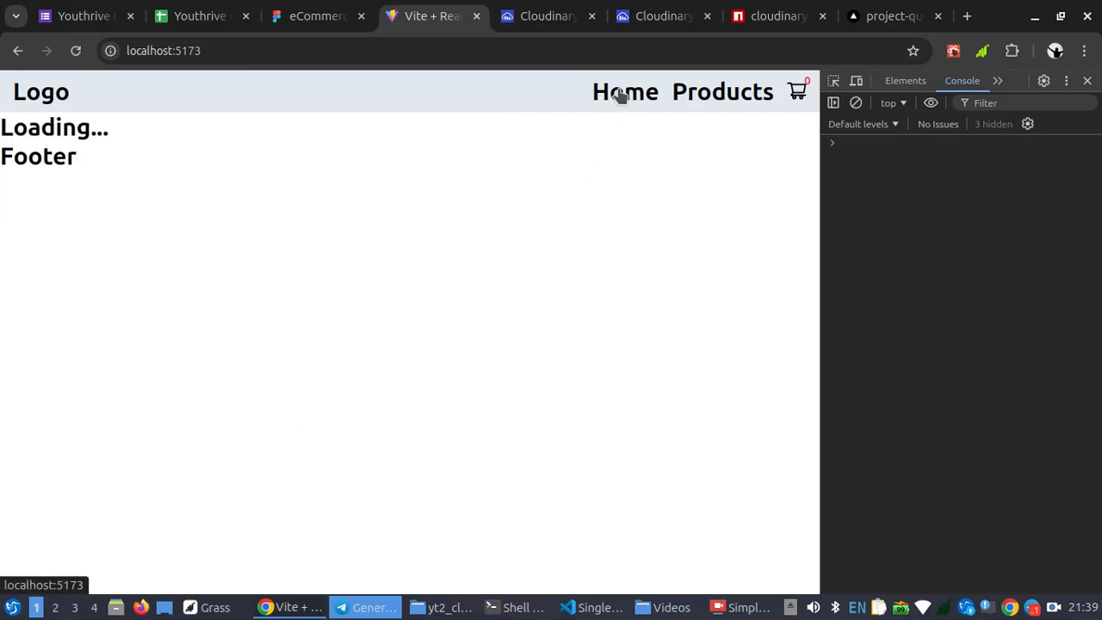
{"action": "left_click", "coordinate": [703, 92]}
Add the Syltherine 1 product to the cart and open the shop's cart page
{"action": "scroll", "coordinate": [347, 459], "scroll_direction": "down", "scroll_amount": 5}
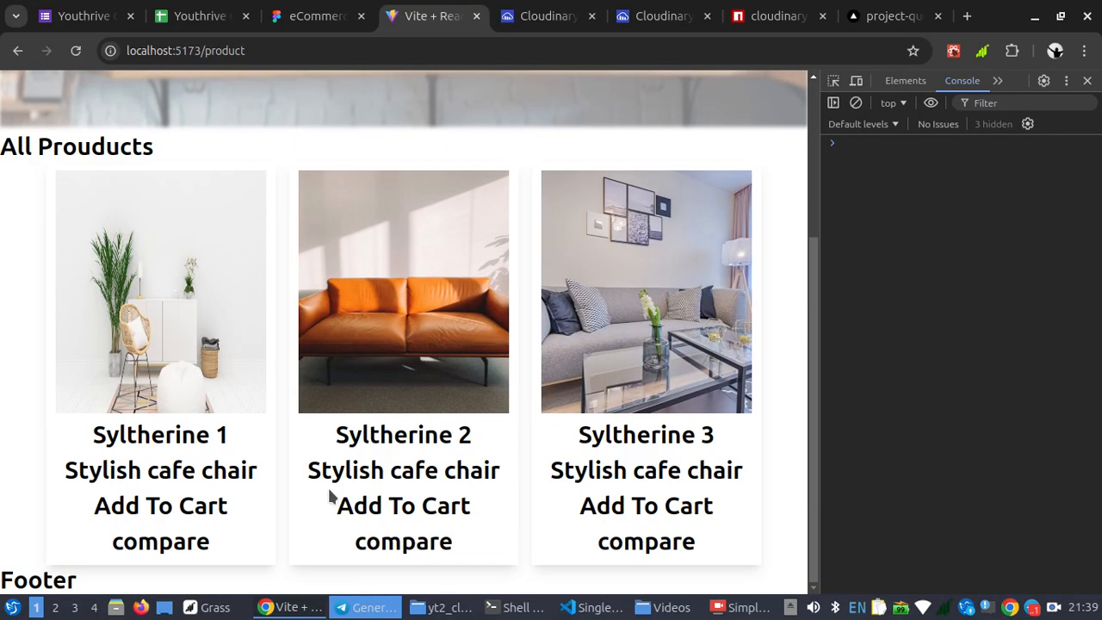
{"action": "left_click", "coordinate": [166, 509]}
{"action": "scroll", "coordinate": [479, 353], "scroll_direction": "up", "scroll_amount": 5}
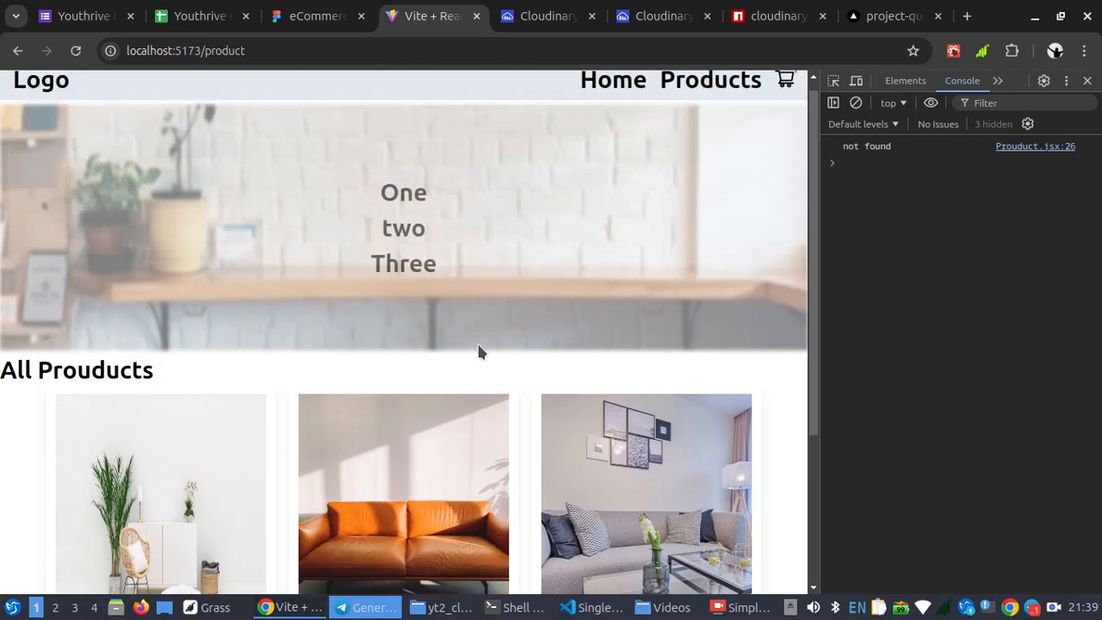
{"action": "left_click", "coordinate": [780, 93]}
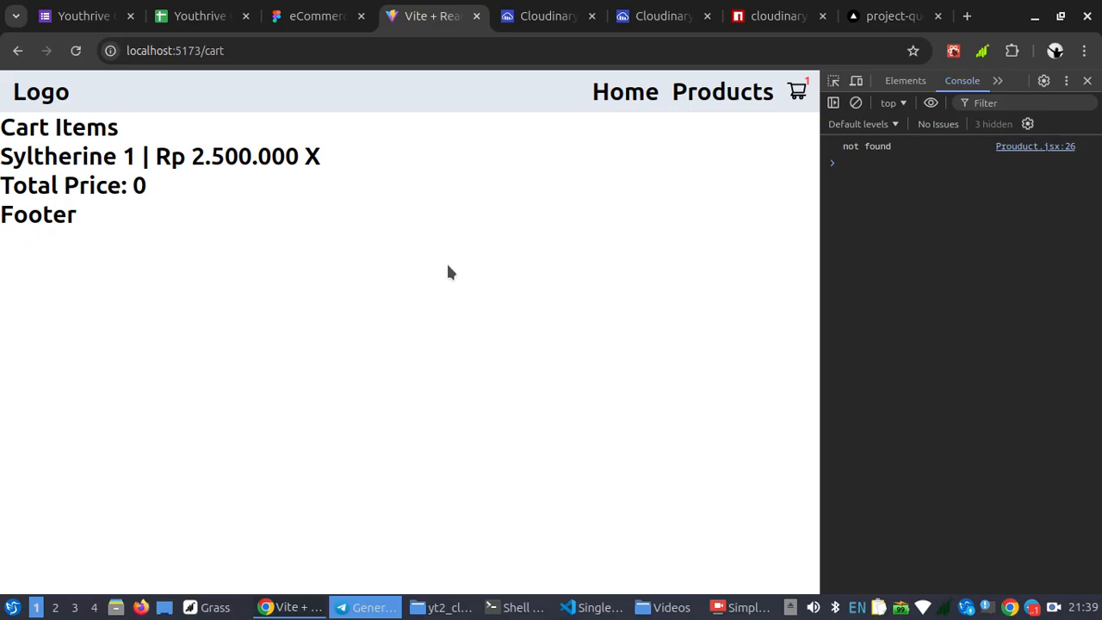
Switch to Visual Studio Code and insert an empty block comment below the commented-out axios request in SingleProduct.jsx
{"action": "left_click", "coordinate": [288, 608]}
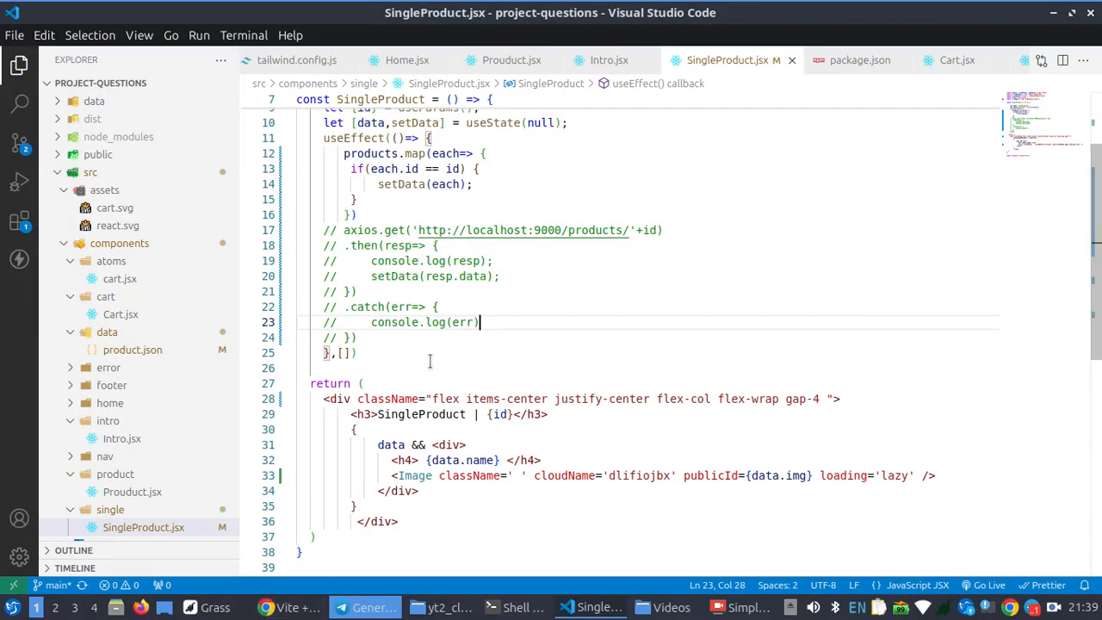
{"action": "left_click", "coordinate": [410, 343]}
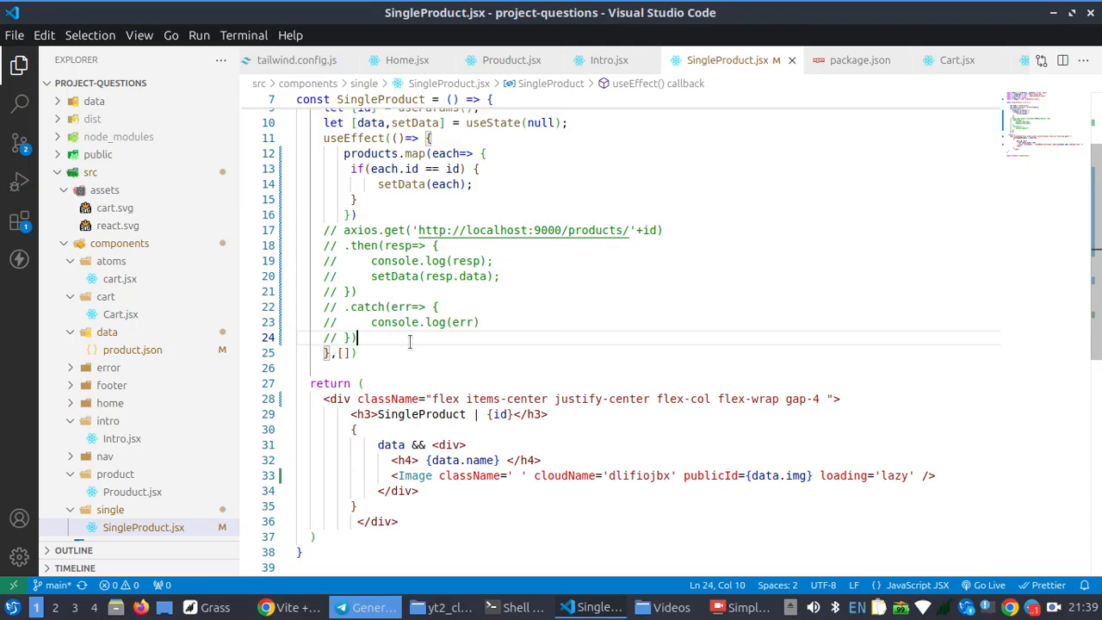
{"action": "key", "text": "Return"}
{"action": "key", "text": "Return"}
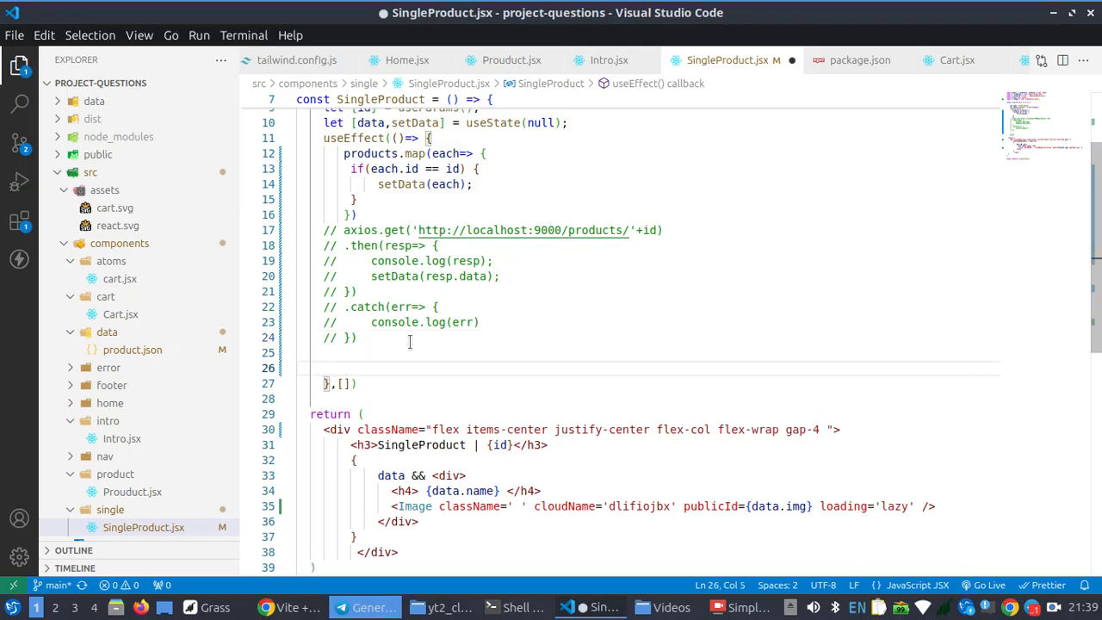
{"action": "key", "text": "shift+alt+a"}
{"action": "key", "text": "Return"}
{"action": "key", "text": "Return"}
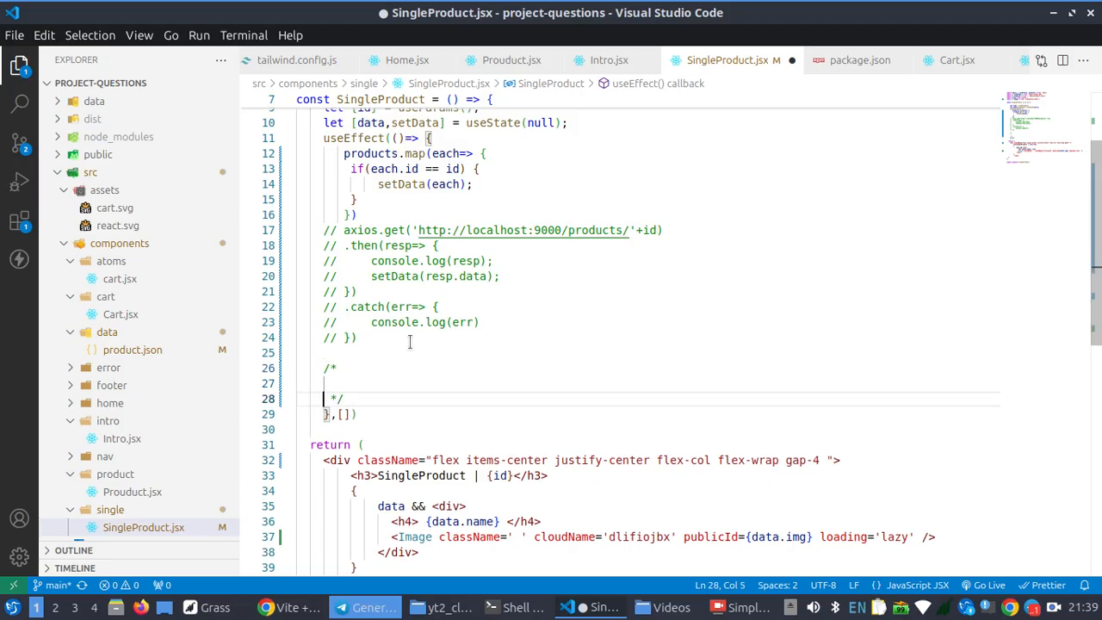
{"action": "key", "text": "Up"}
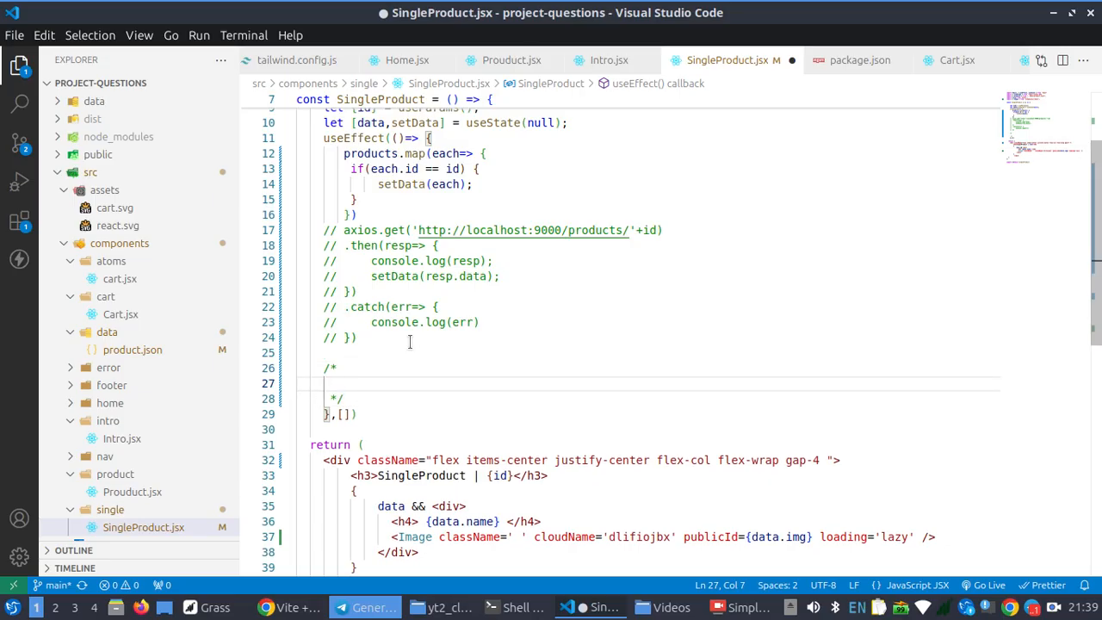
Write "how to free host on varcel" as the heading line inside the block comment
{"action": "type", "text": "how to fre"}
{"action": "key", "text": "BackSpace"}
{"action": "type", "text": "e h"}
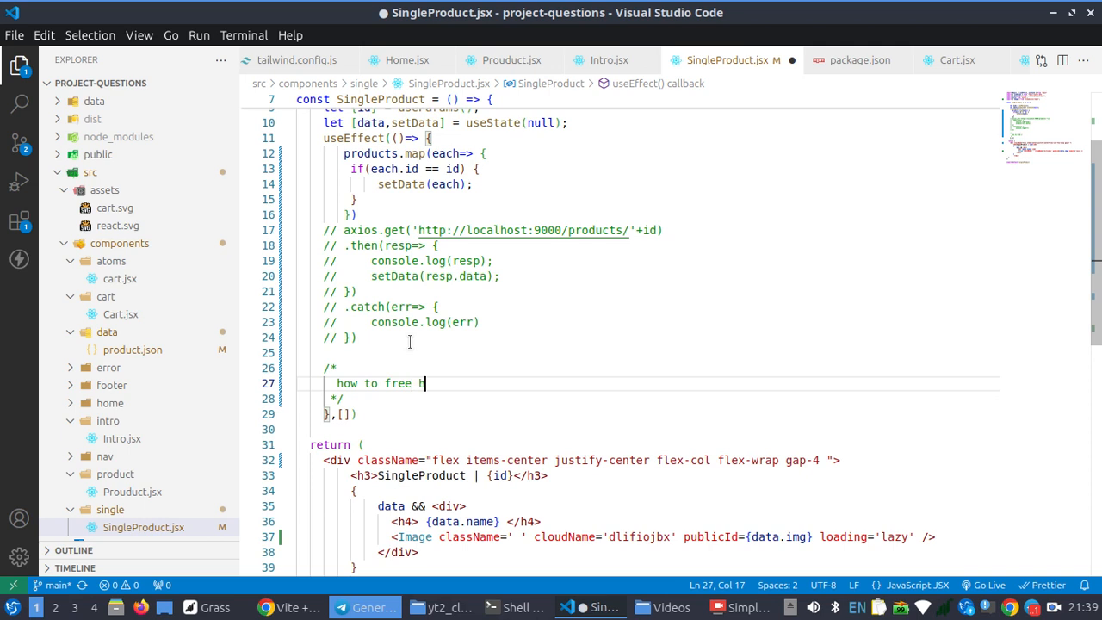
{"action": "type", "text": "ost on v"}
{"action": "type", "text": "erc"}
{"action": "key", "text": "BackSpace"}
{"action": "key", "text": "BackSpace"}
{"action": "key", "text": "BackSpace"}
{"action": "type", "text": "arcel"}
Add the first list line "> make sure your react is error free" below the comment's heading
{"action": "key", "text": "Return"}
{"action": "type", "text": "> c"}
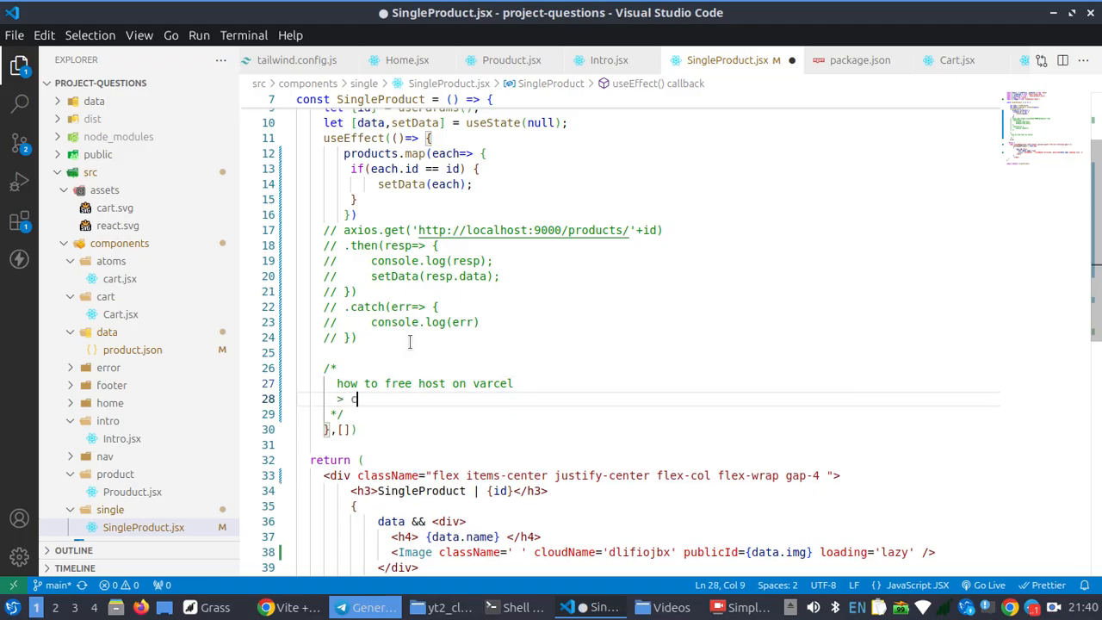
{"action": "type", "text": "omple"}
{"action": "type", "text": "t"}
{"action": "key", "text": "BackSpace"}
{"action": "key", "text": "BackSpace"}
{"action": "key", "text": "BackSpace"}
{"action": "key", "text": "BackSpace"}
{"action": "key", "text": "BackSpace"}
{"action": "key", "text": "BackSpace"}
{"action": "key", "text": "BackSpace"}
{"action": "type", "text": "make sure to"}
{"action": "key", "text": "BackSpace"}
{"action": "key", "text": "BackSpace"}
{"action": "type", "text": "your c"}
{"action": "key", "text": "BackSpace"}
{"action": "type", "text": "react is er"}
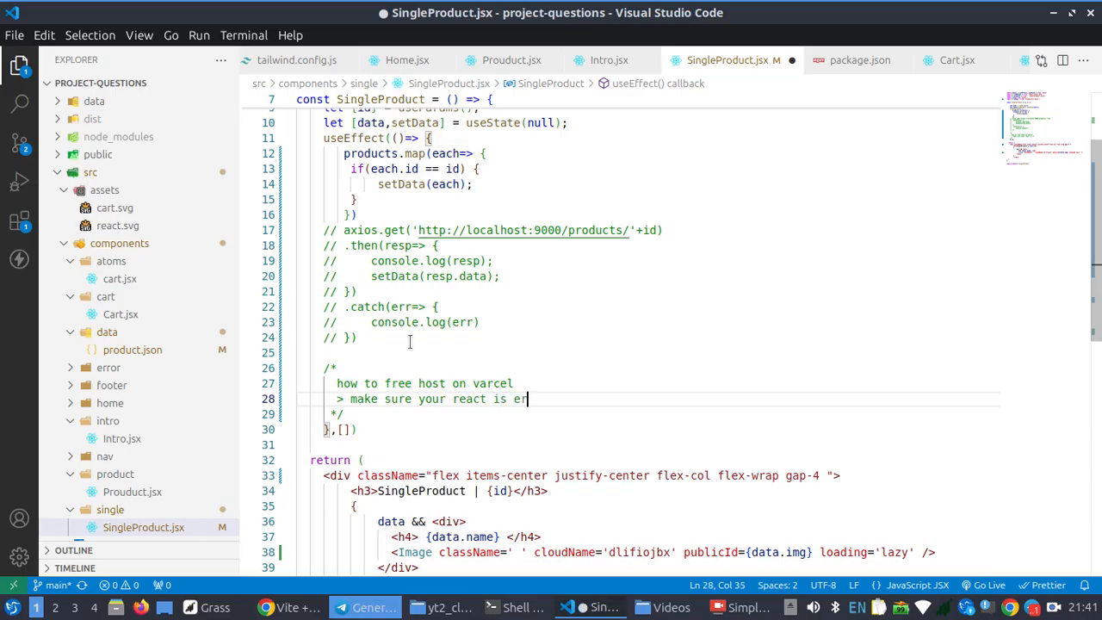
{"action": "type", "text": "or free"}
{"action": "left_click", "coordinate": [533, 399]}
{"action": "left_click", "coordinate": [591, 398]}
Add the list lines "> npm run build" and "> login or signup to varcel" to the comment
{"action": "key", "text": "Return"}
{"action": "type", "text": "> n"}
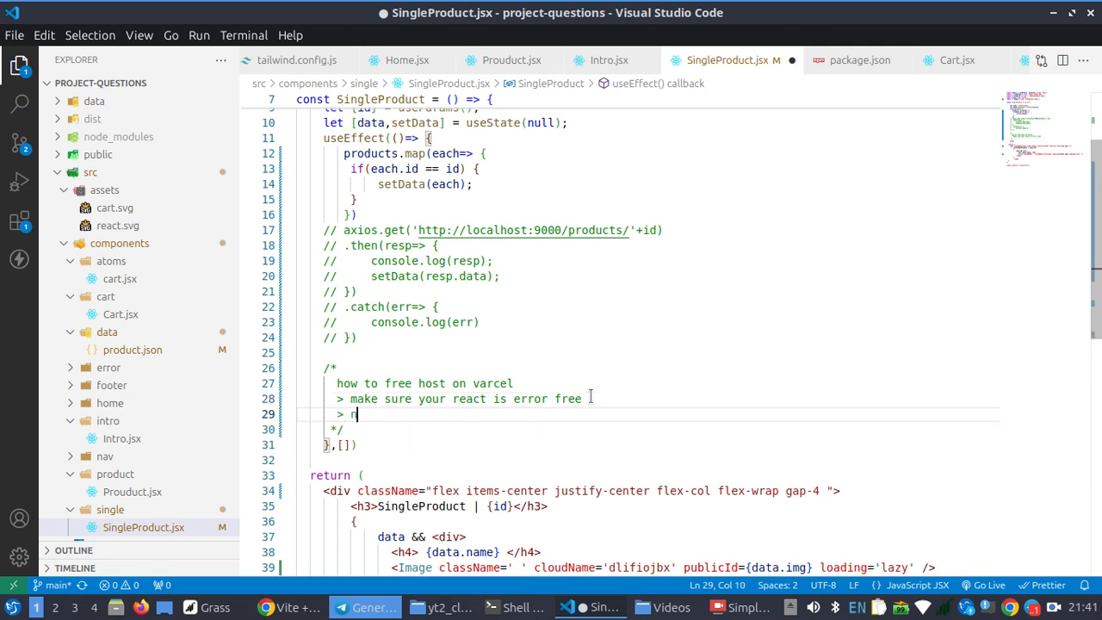
{"action": "type", "text": "pm run build"}
{"action": "key", "text": "Return"}
{"action": "type", "text": "> logi"}
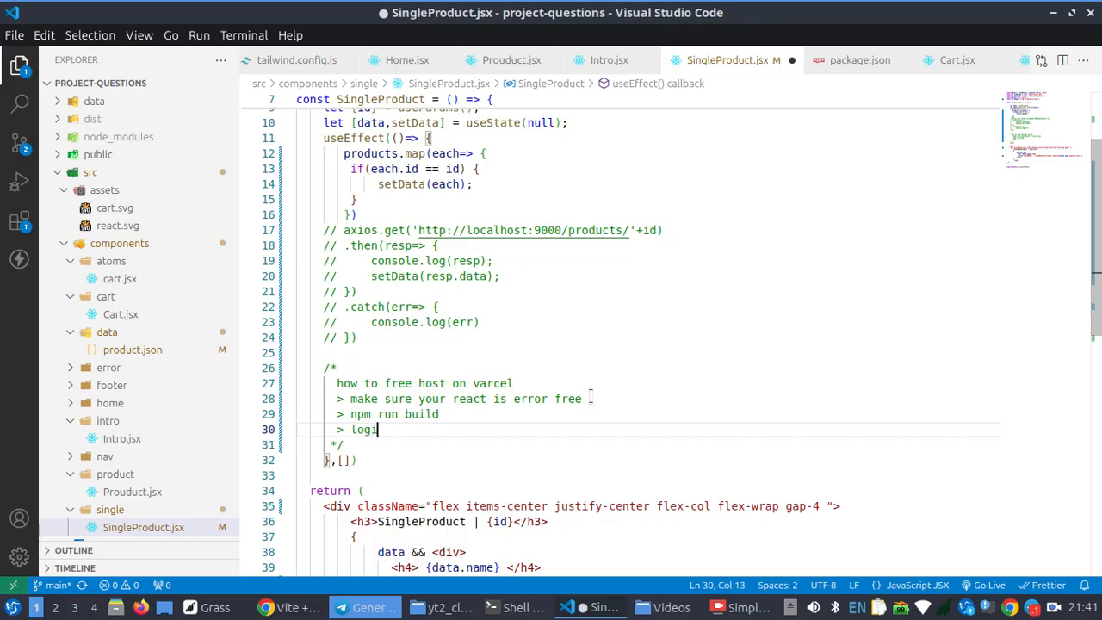
{"action": "type", "text": "n or signup to varcel"}
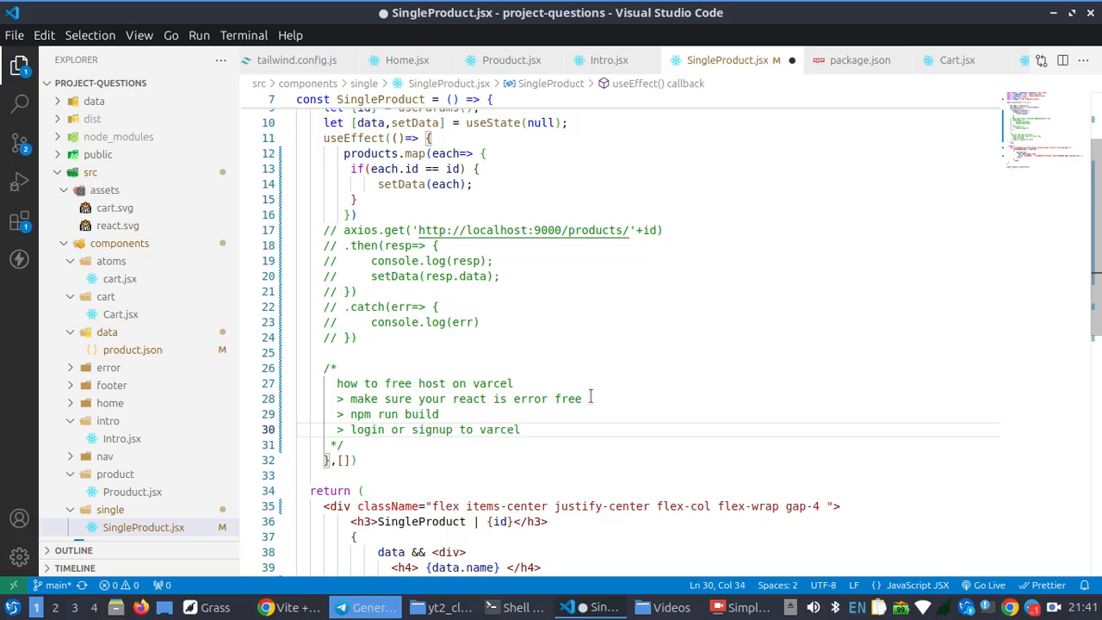
Add the list line "> connect your git" below the login or signup line
{"action": "key", "text": "Return"}
{"action": "type", "text": "> "}
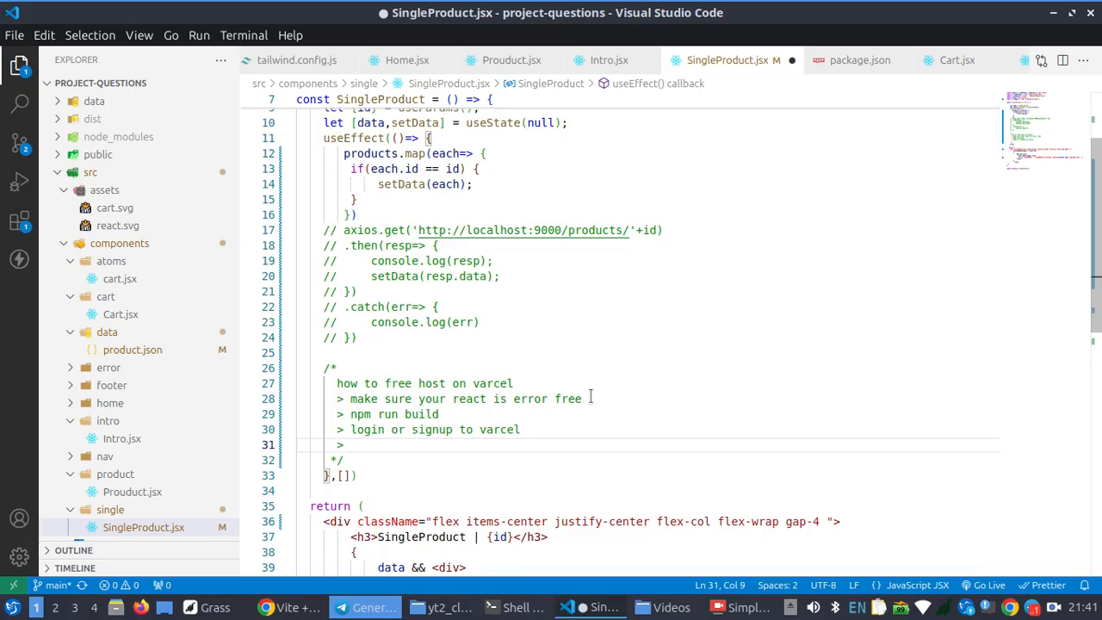
{"action": "type", "text": "connect your "}
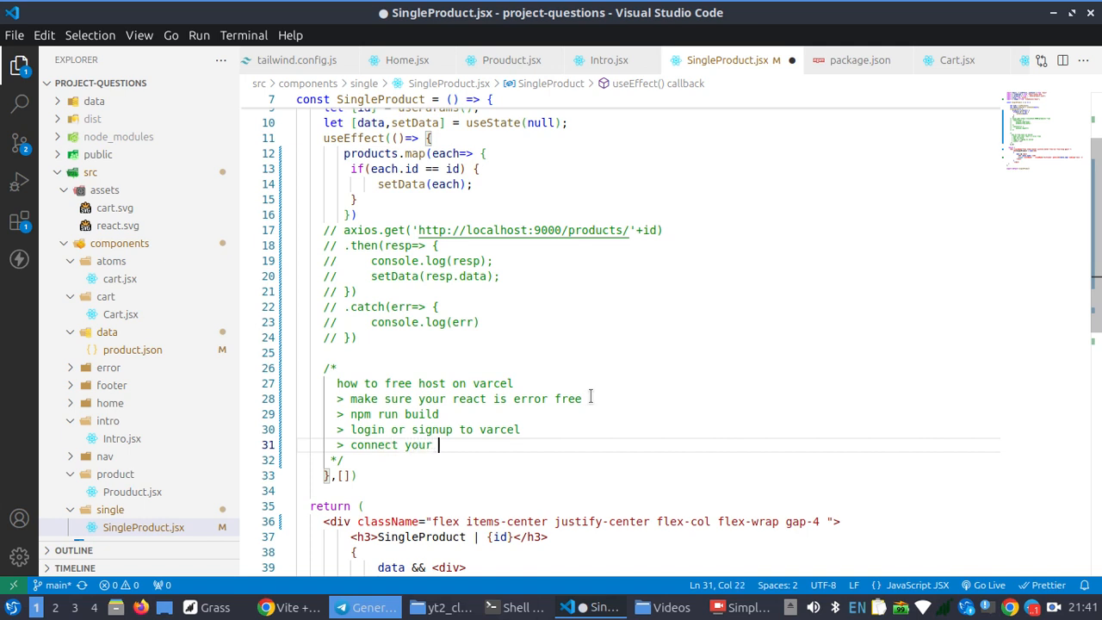
{"action": "type", "text": "git"}
Insert the line "> push your project to github" between the login and connect lines of the comment
{"action": "left_click", "coordinate": [563, 429]}
{"action": "key", "text": "Return"}
{"action": "type", "text": "> "}
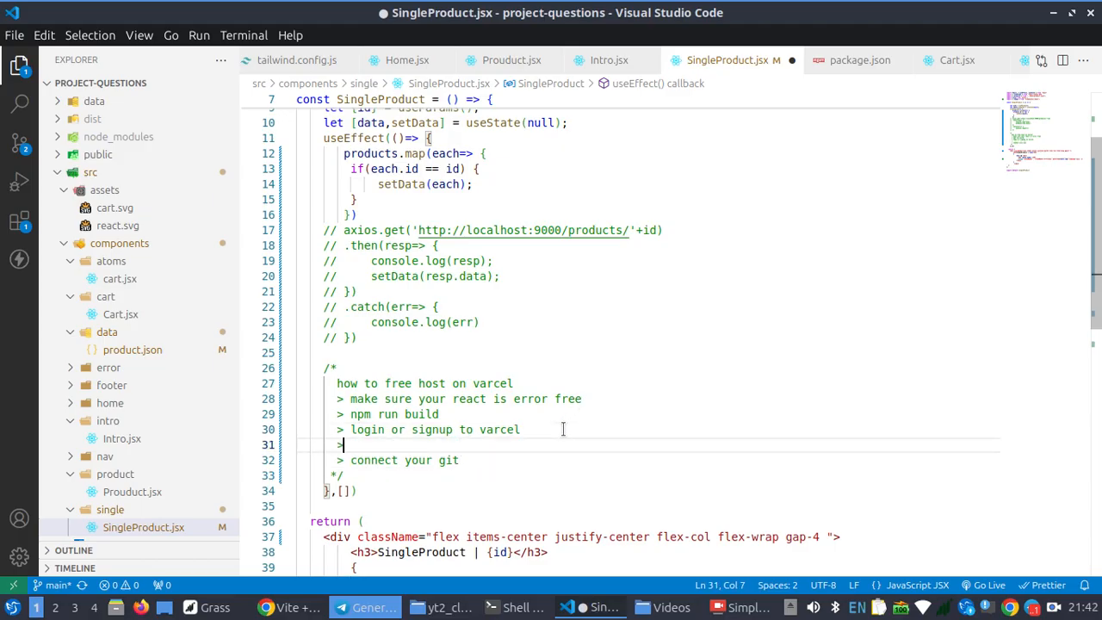
{"action": "type", "text": "push your cpr"}
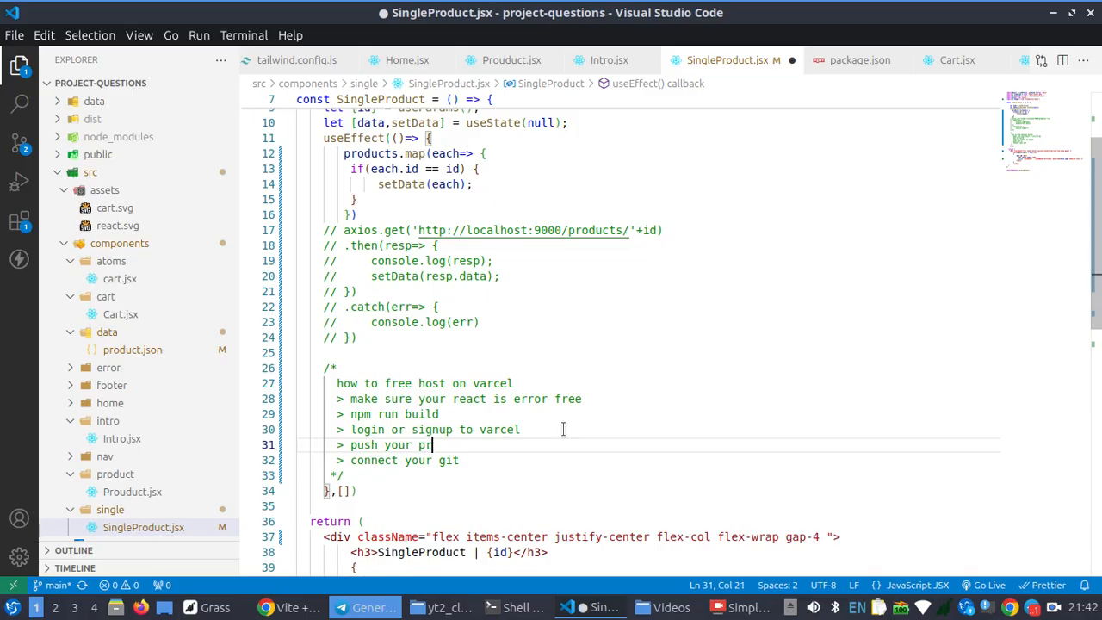
{"action": "type", "text": "oject to github"}
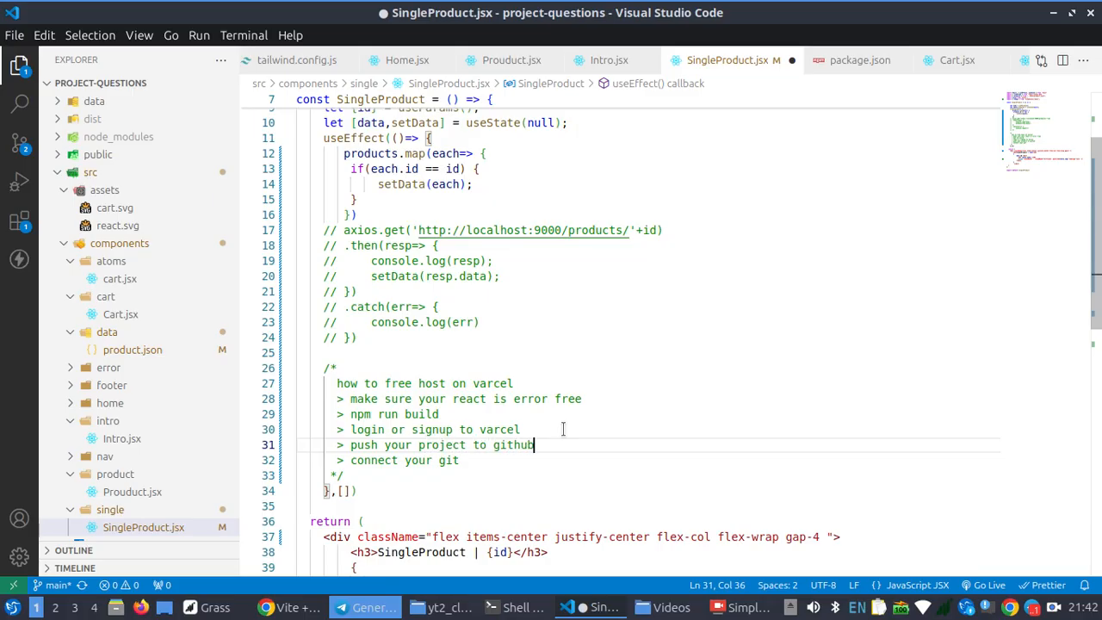
Extend the last list line to read "> connect your github to your varcel account"
{"action": "left_click", "coordinate": [520, 468]}
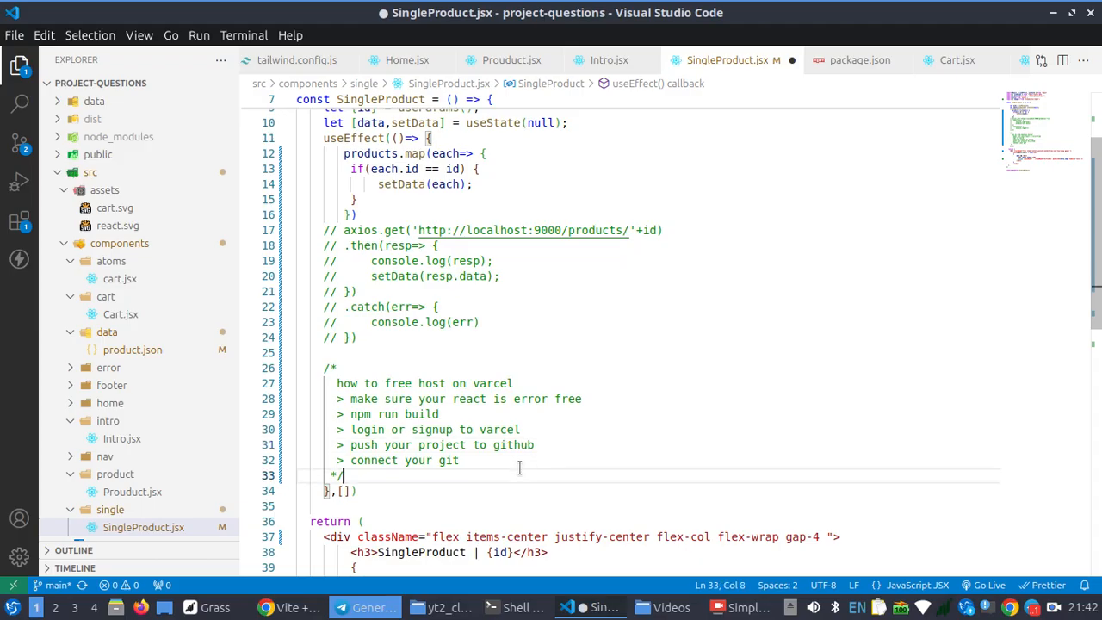
{"action": "left_click", "coordinate": [521, 463]}
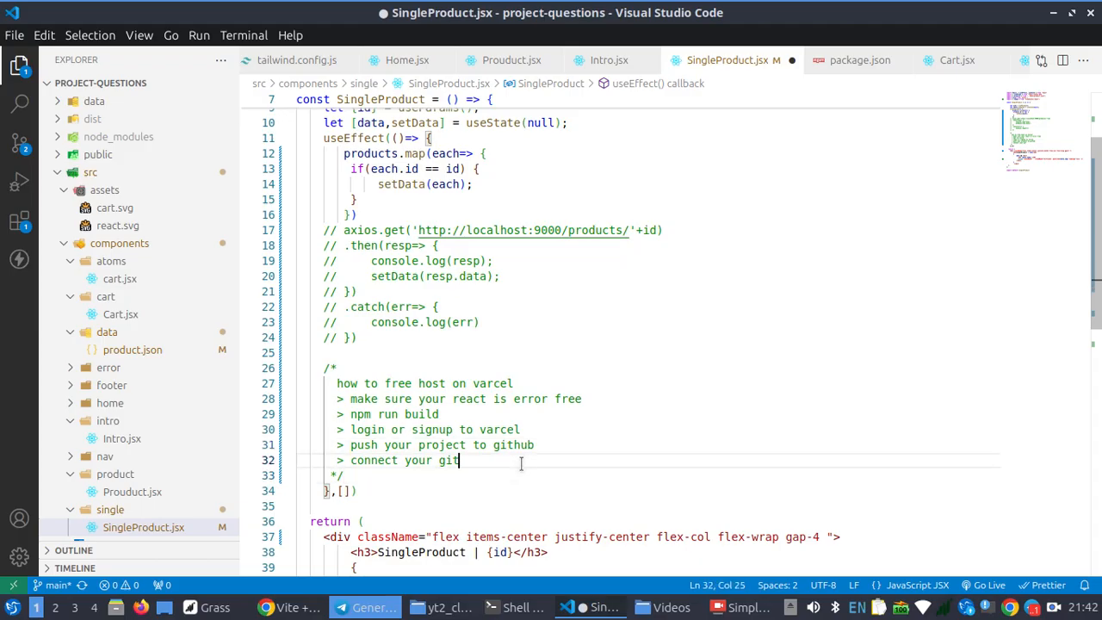
{"action": "type", "text": "hub to your var"}
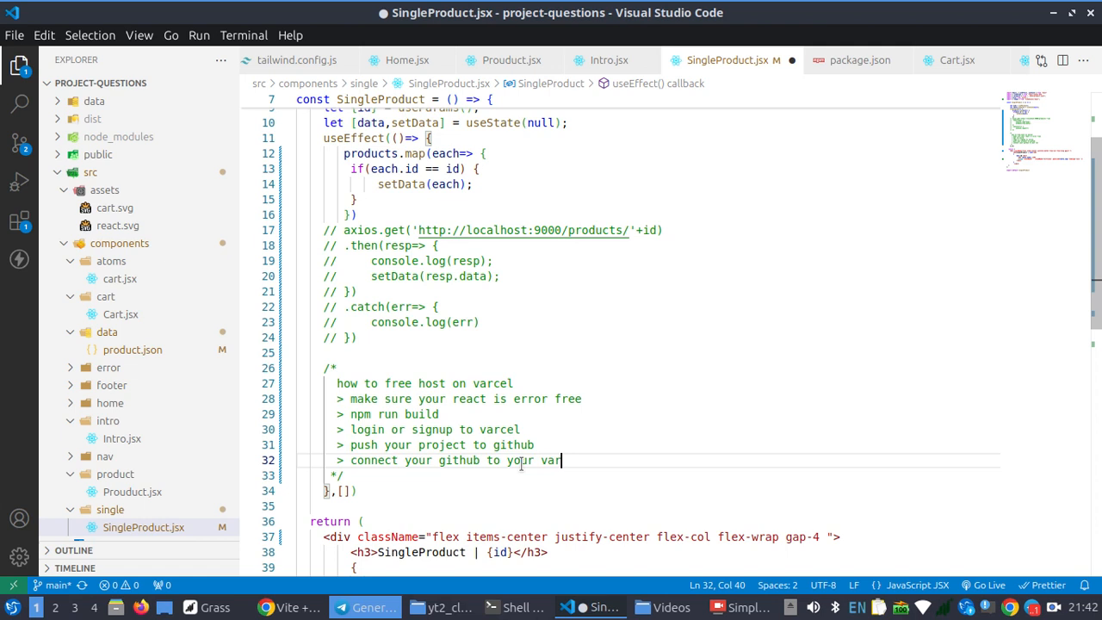
{"action": "type", "text": "cel account"}
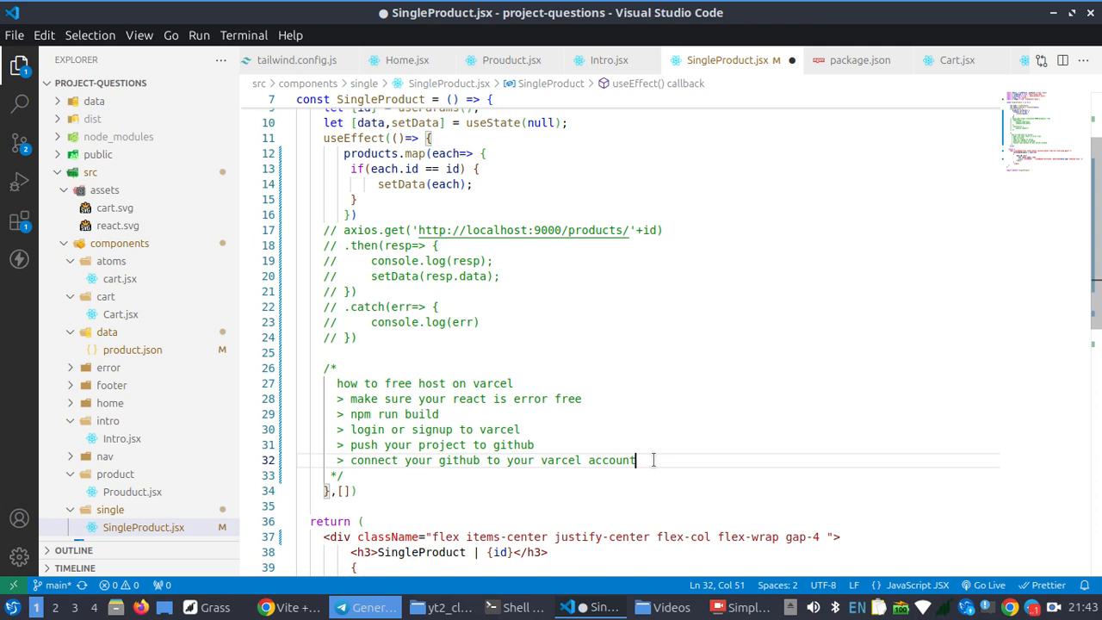
Add the list line "> import from git" below the line about connecting GitHub
{"action": "key", "text": "Return"}
{"action": "type", "text": "> import"}
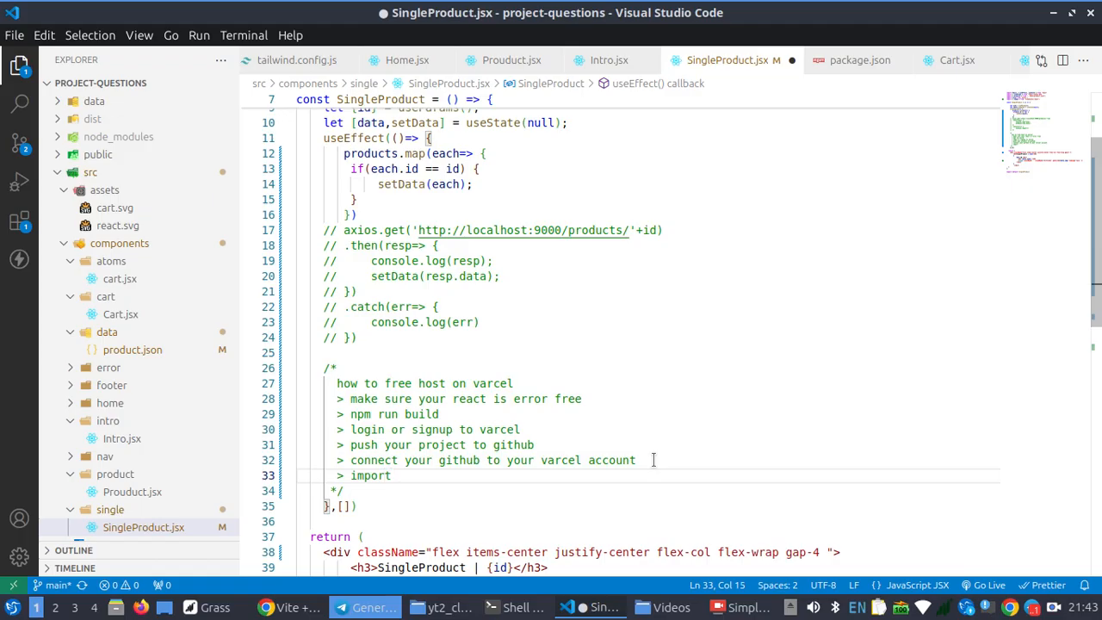
{"action": "type", "text": " from git"}
Add the list line "> set some enviromental variable" below the import line
{"action": "key", "text": "Return"}
{"action": "type", "text": "> "}
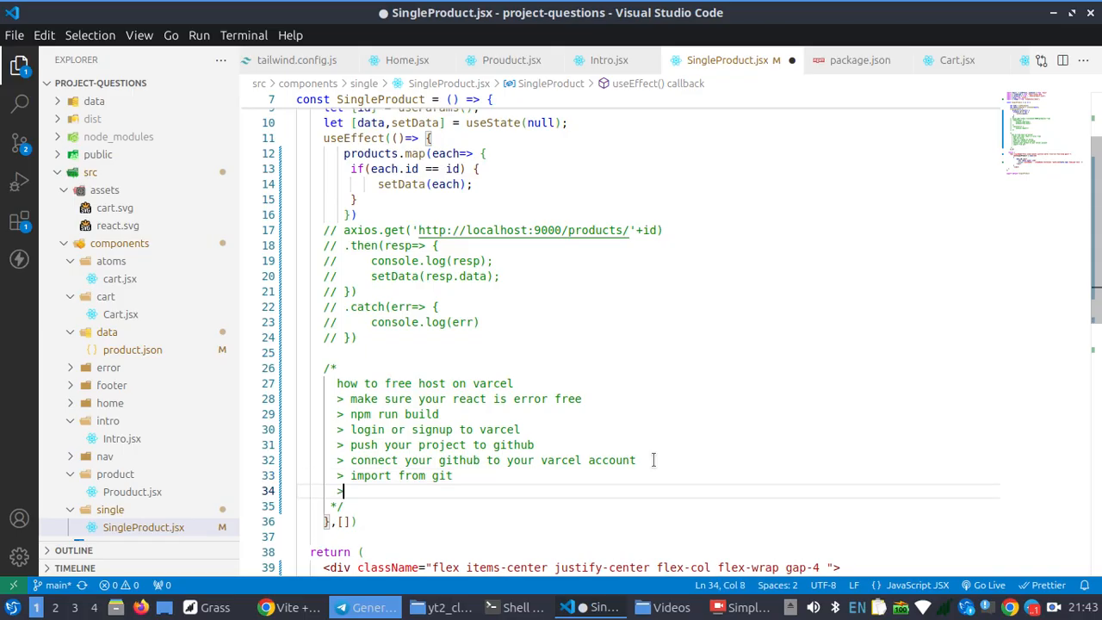
{"action": "type", "text": "set some ev"}
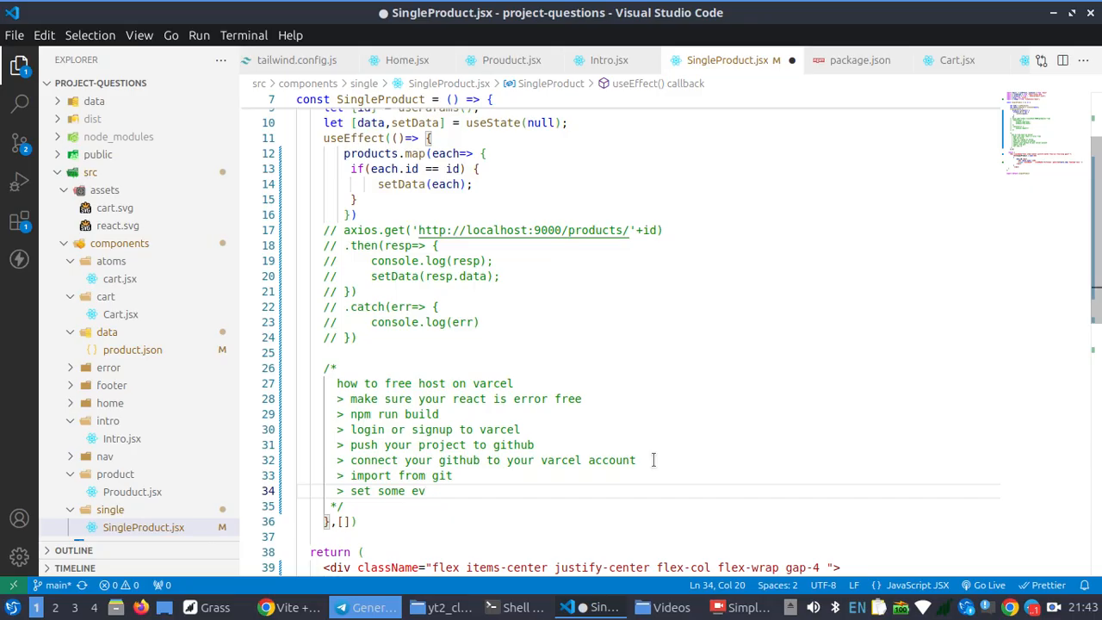
{"action": "key", "text": "BackSpace"}
{"action": "type", "text": "nviromental var"}
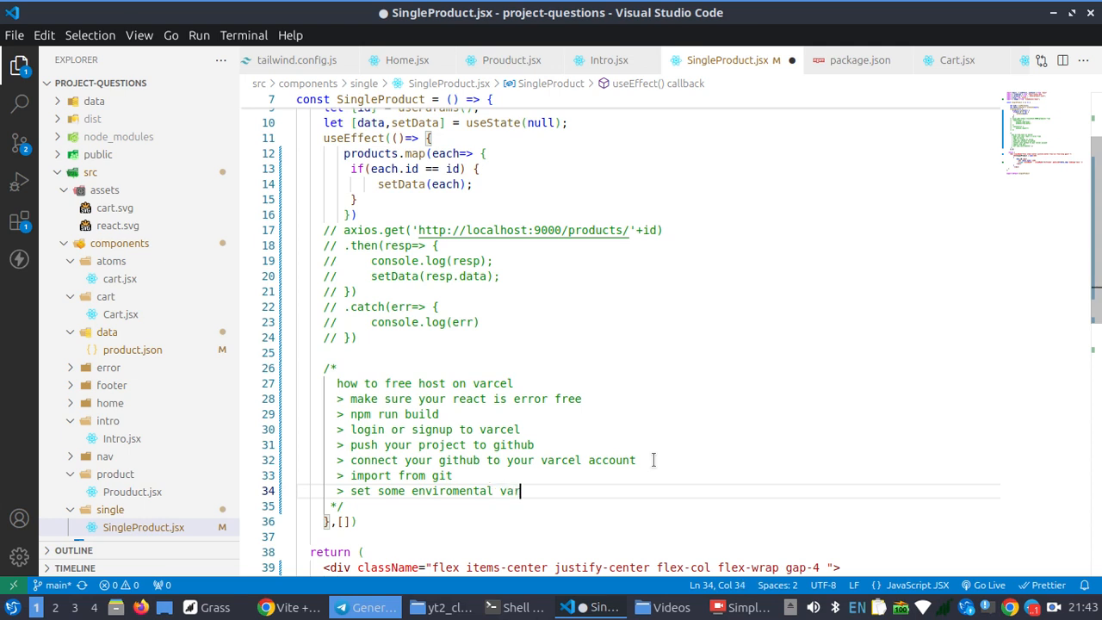
{"action": "type", "text": "iable"}
Add "> deploy" as the final list line of the comment and save SingleProduct.jsx
{"action": "key", "text": "Return"}
{"action": "type", "text": "> "}
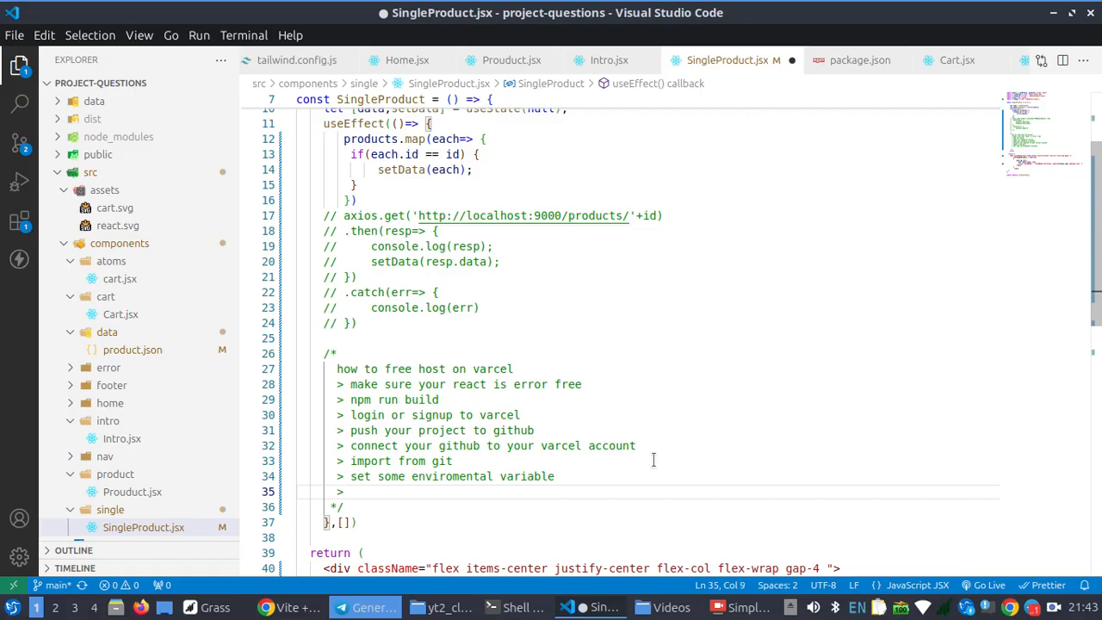
{"action": "type", "text": "deploy"}
{"action": "key", "text": "ctrl+s"}
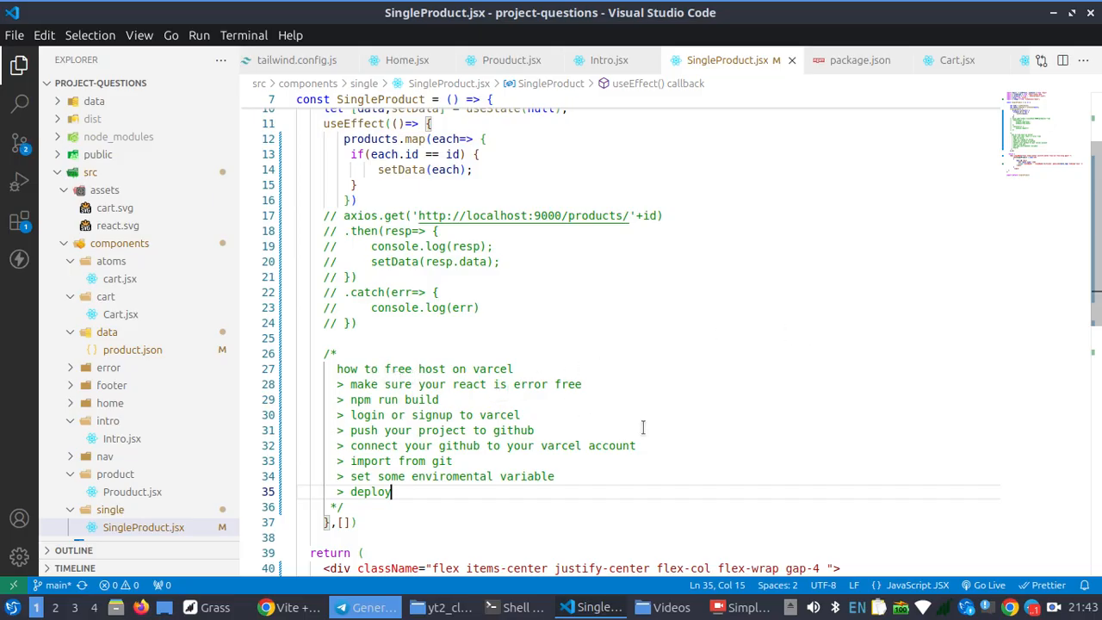
Switch to the terminal window and stop the running Vite development server
{"action": "left_click", "coordinate": [299, 609]}
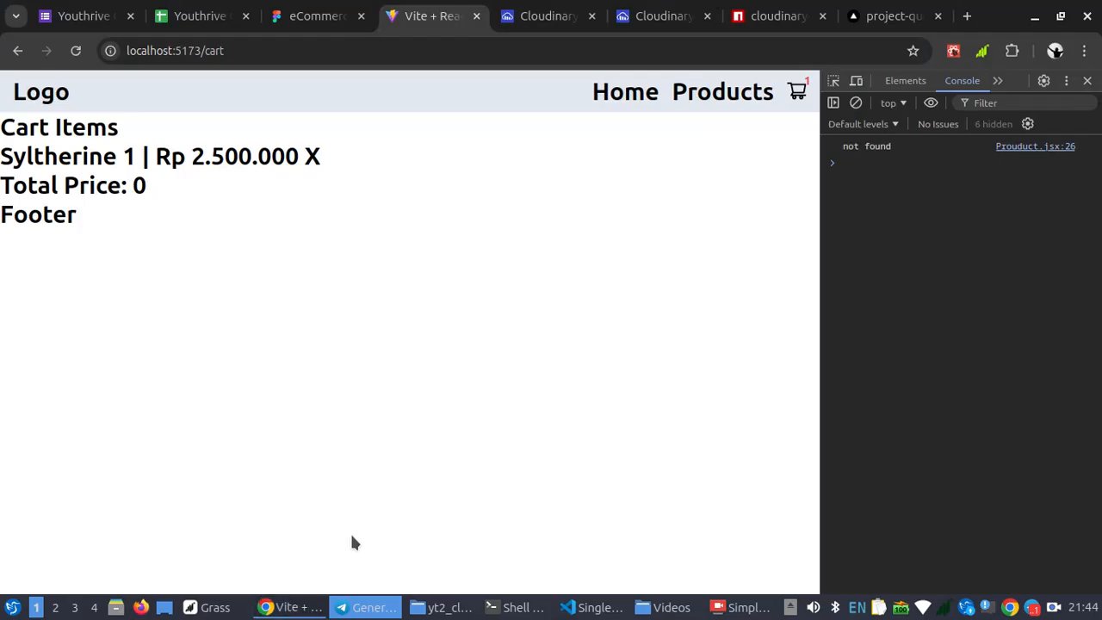
{"action": "left_click", "coordinate": [289, 608]}
{"action": "left_click", "coordinate": [506, 608]}
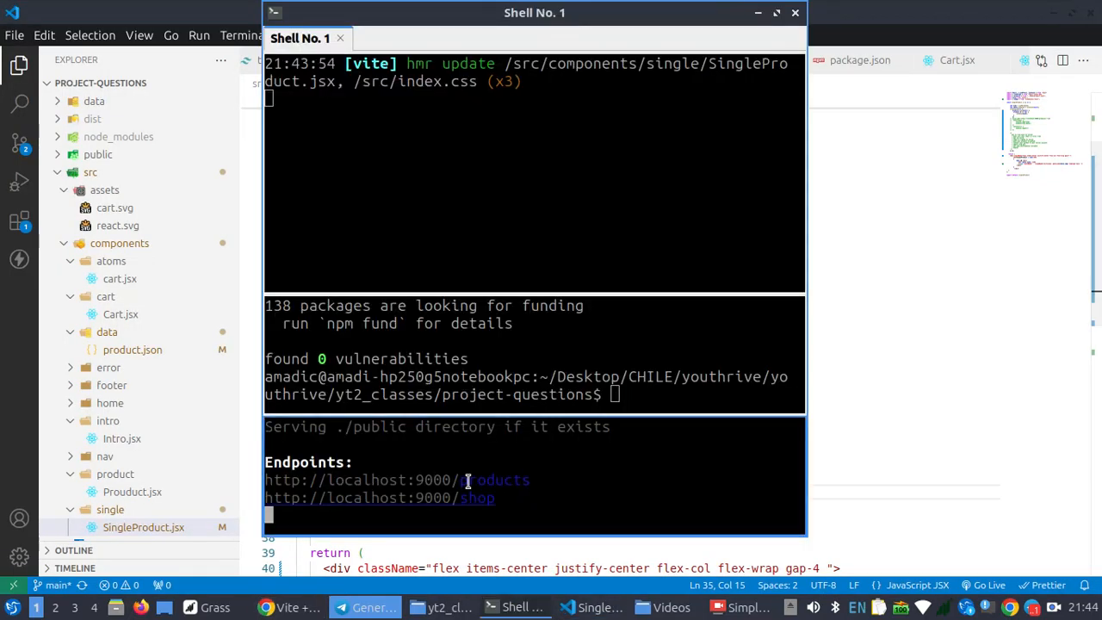
{"action": "left_click", "coordinate": [423, 191]}
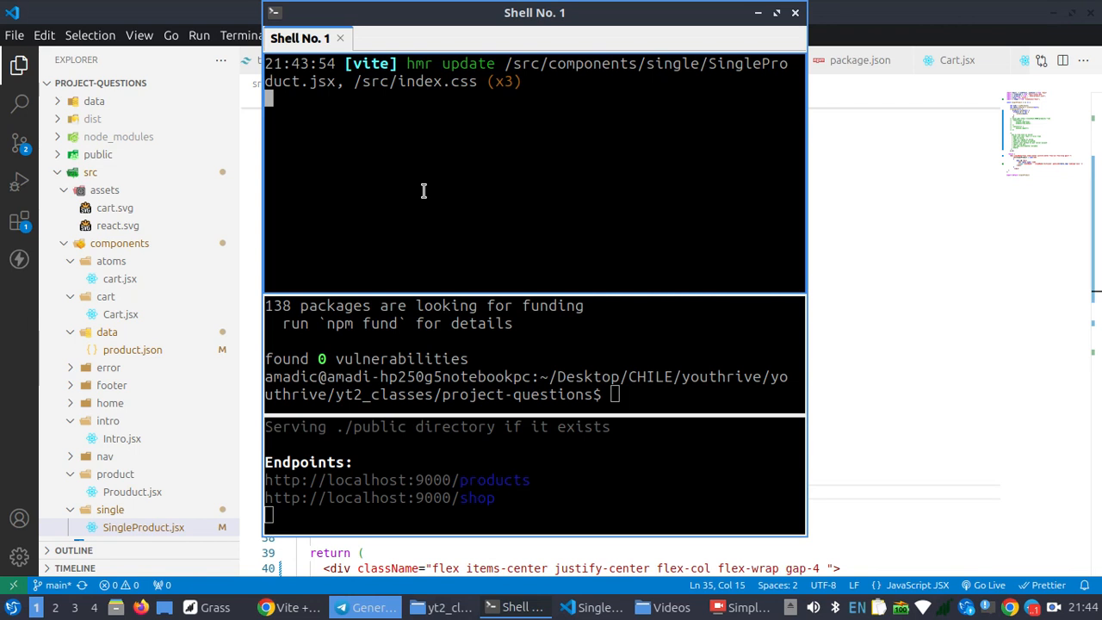
{"action": "key", "text": "ctrl+c"}
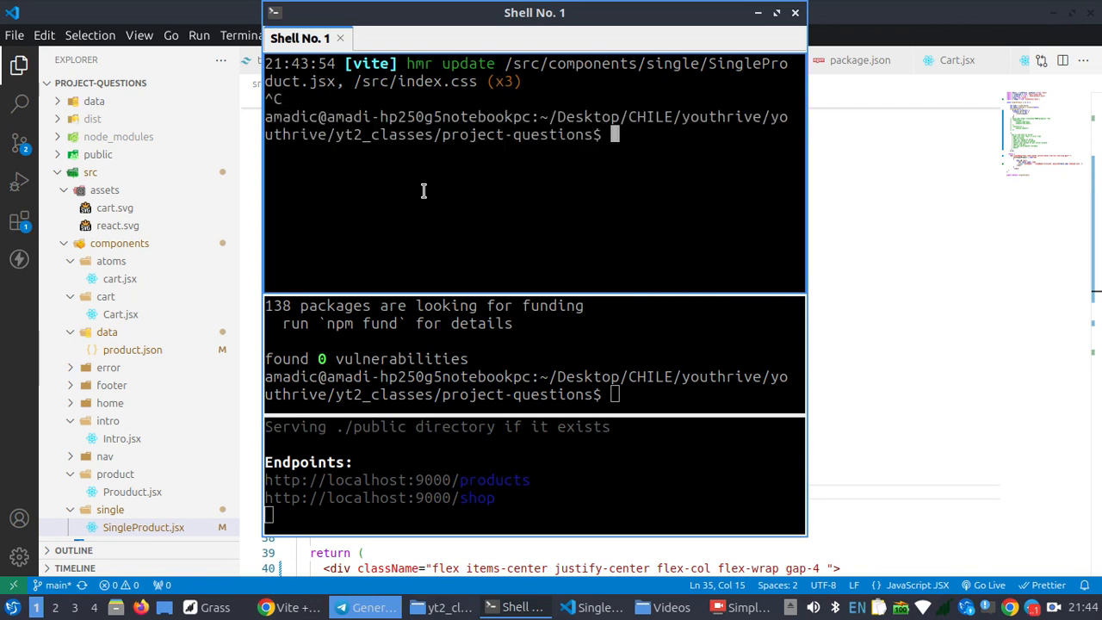
Build the project for production with npm run build
{"action": "type", "text": "npm run build"}
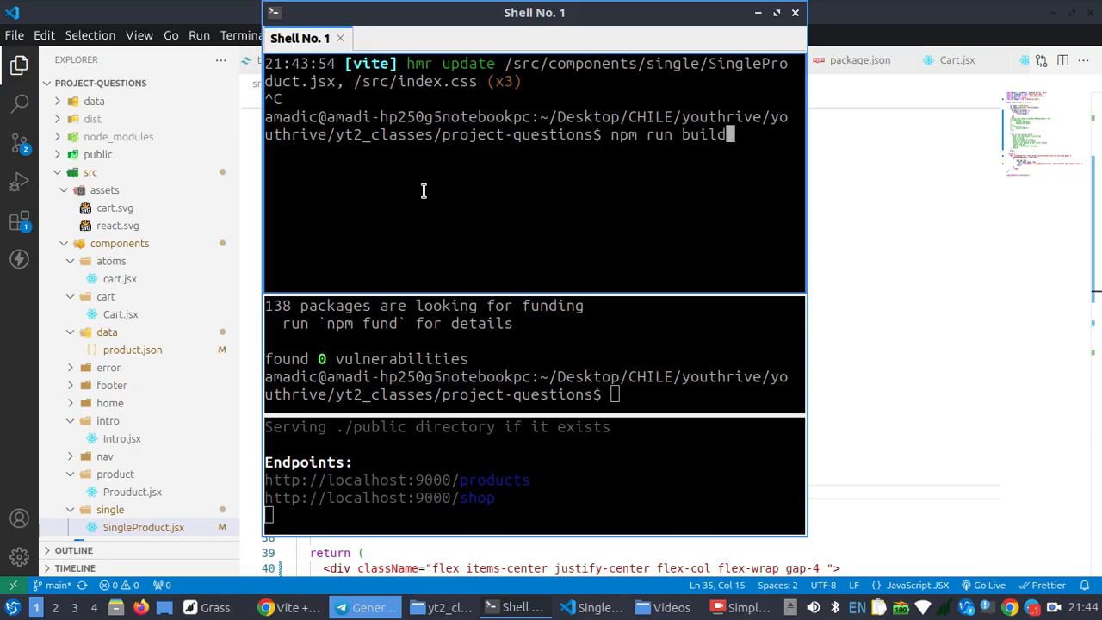
{"action": "key", "text": "Return"}
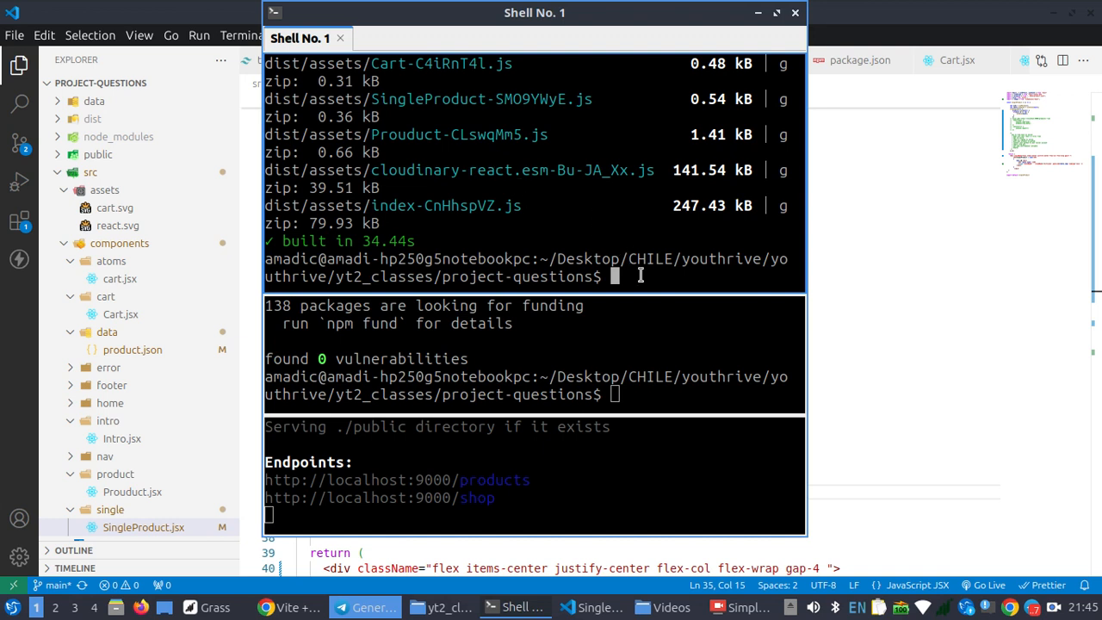
Start the production preview server with npm run preview and open localhost:4173 in the browser
{"action": "type", "text": "npm run preview"}
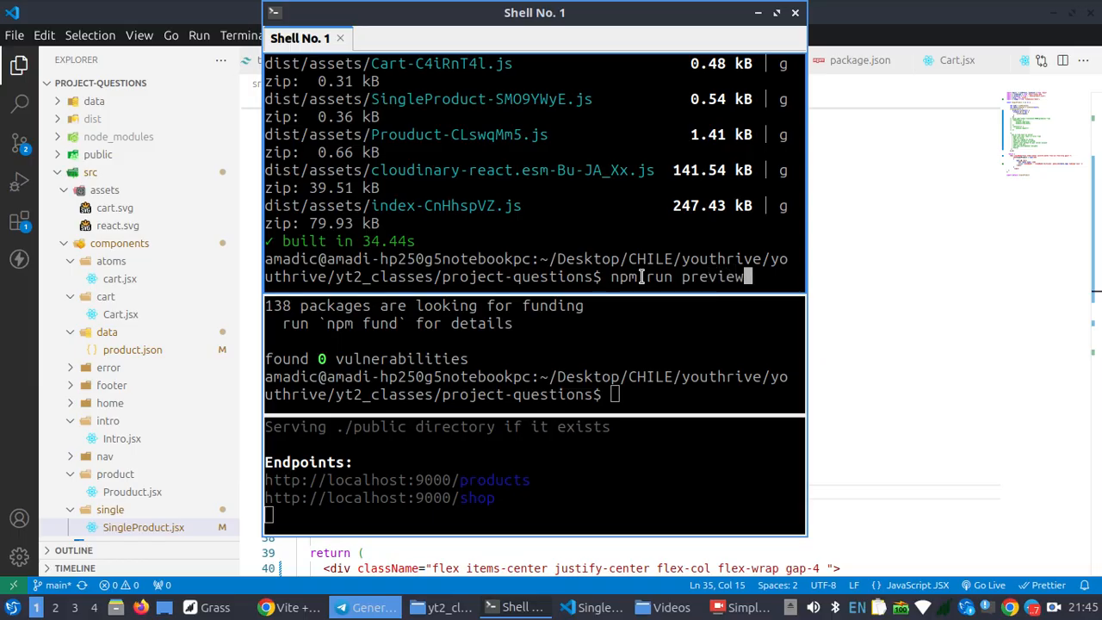
{"action": "key", "text": "Return"}
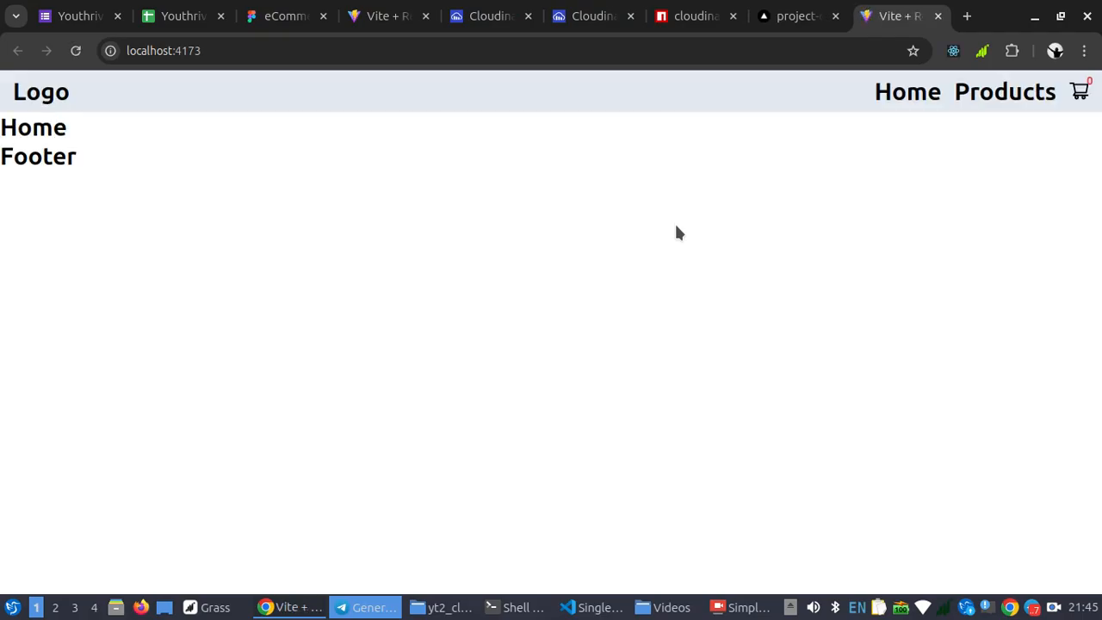
On the previewed shop's Products page, add Syltherine 1 to the cart and open the cart page
{"action": "left_click", "coordinate": [987, 101]}
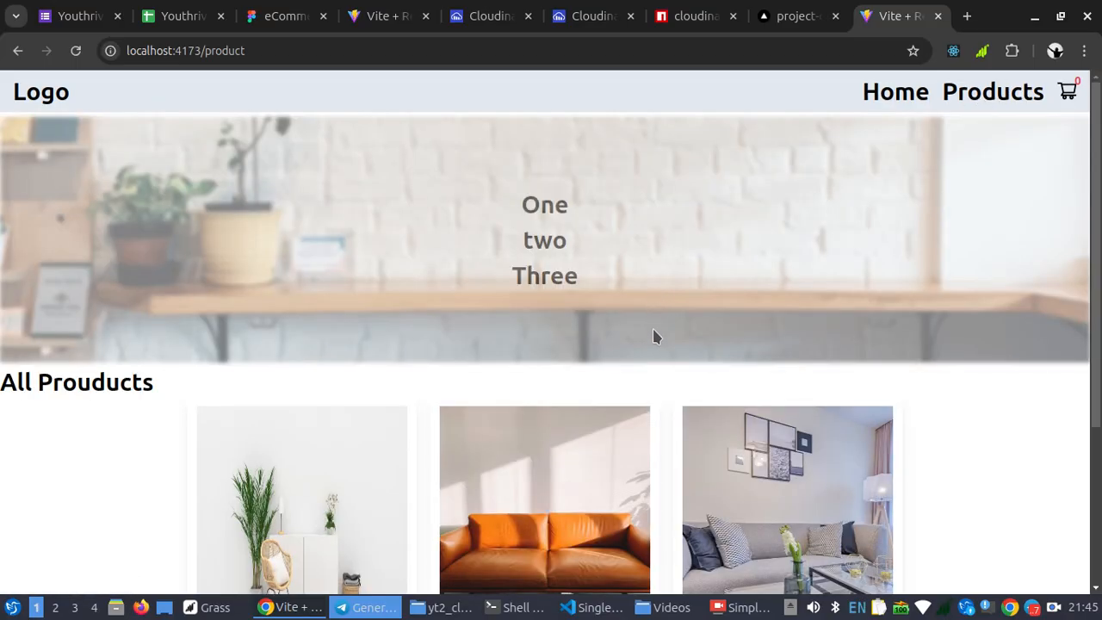
{"action": "scroll", "coordinate": [653, 334], "scroll_direction": "down", "scroll_amount": 3}
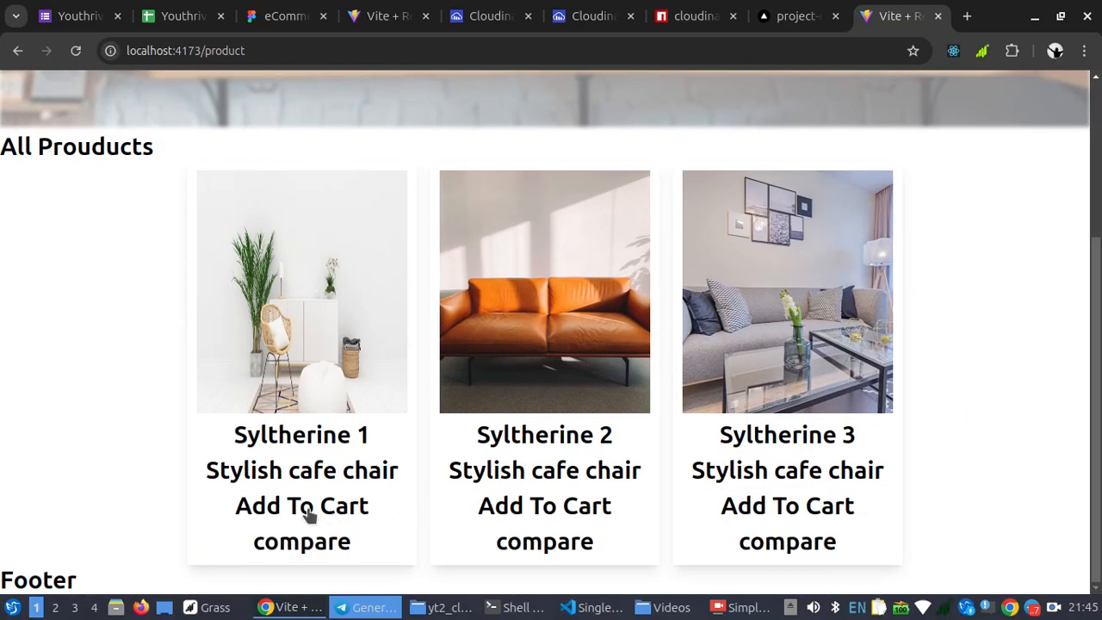
{"action": "scroll", "coordinate": [597, 442], "scroll_direction": "up", "scroll_amount": 3}
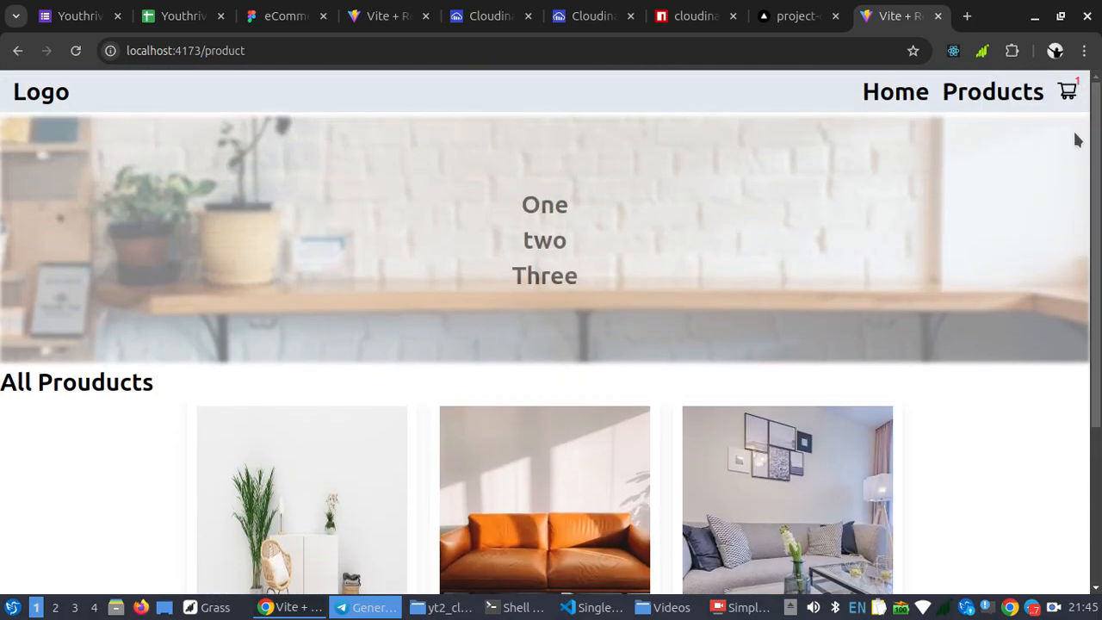
{"action": "left_click", "coordinate": [1068, 93]}
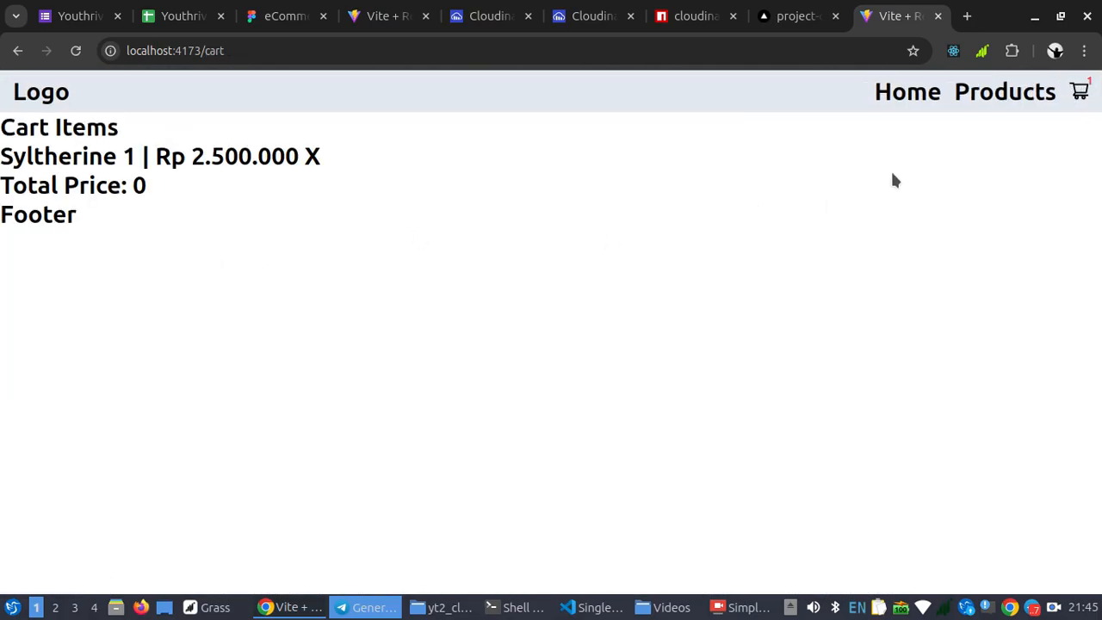
Return to the Products page and view the single product page of Syltherine 1 through its compare link
{"action": "left_click", "coordinate": [988, 93]}
{"action": "scroll", "coordinate": [340, 562], "scroll_direction": "down", "scroll_amount": 3}
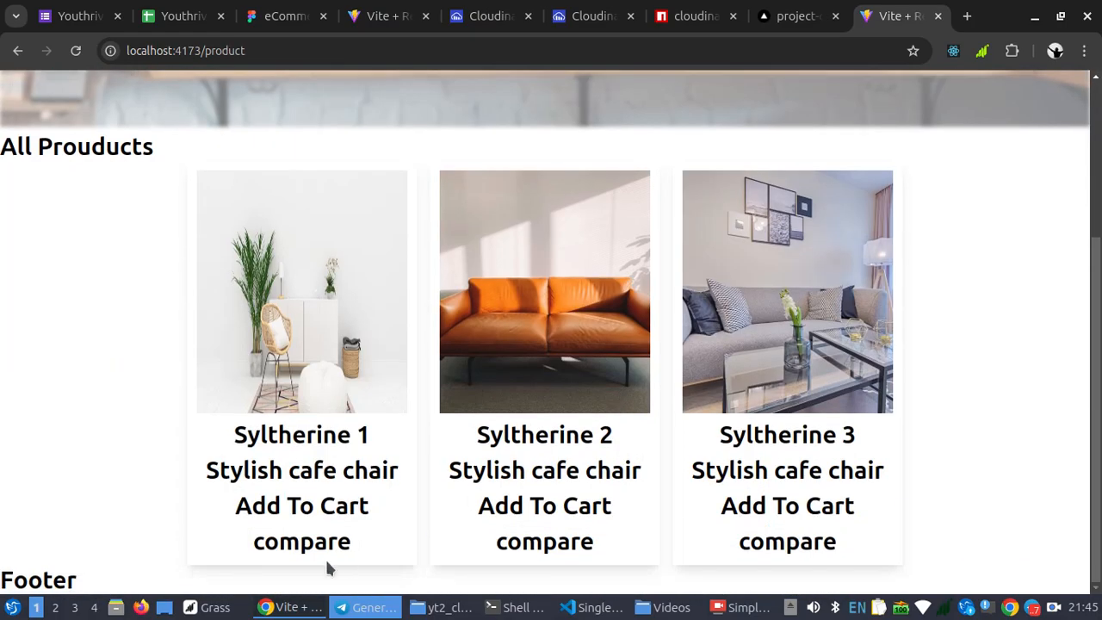
{"action": "left_click", "coordinate": [310, 554]}
{"action": "scroll", "coordinate": [440, 346], "scroll_direction": "down", "scroll_amount": 3}
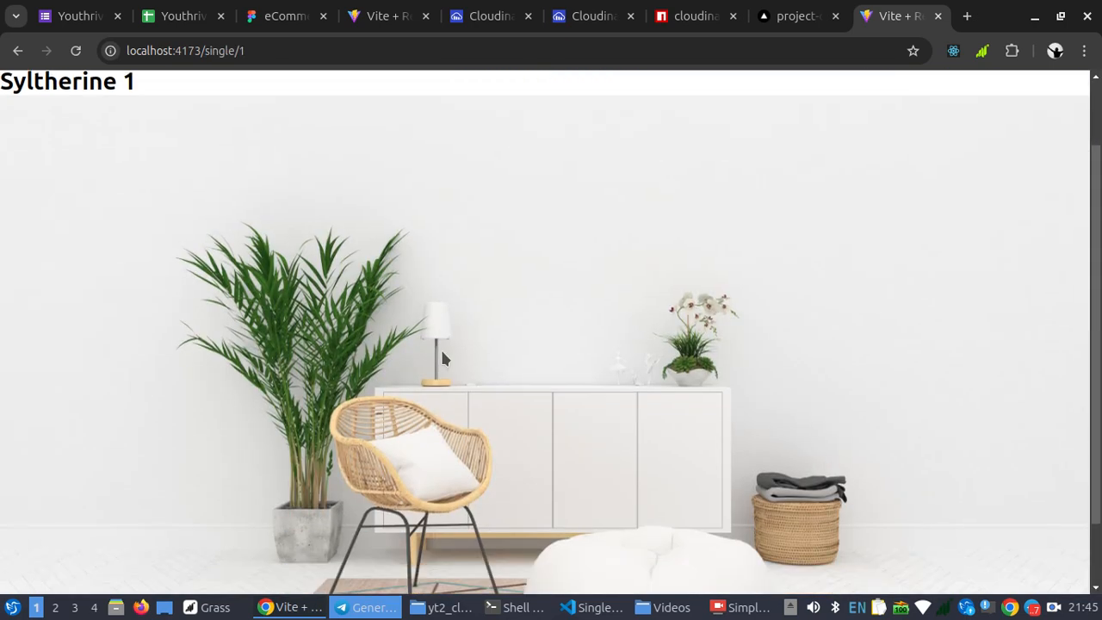
{"action": "scroll", "coordinate": [452, 384], "scroll_direction": "up", "scroll_amount": 5}
Open the single product page of Syltherine 3, add that product to the cart and view the cart
{"action": "left_click", "coordinate": [1001, 101]}
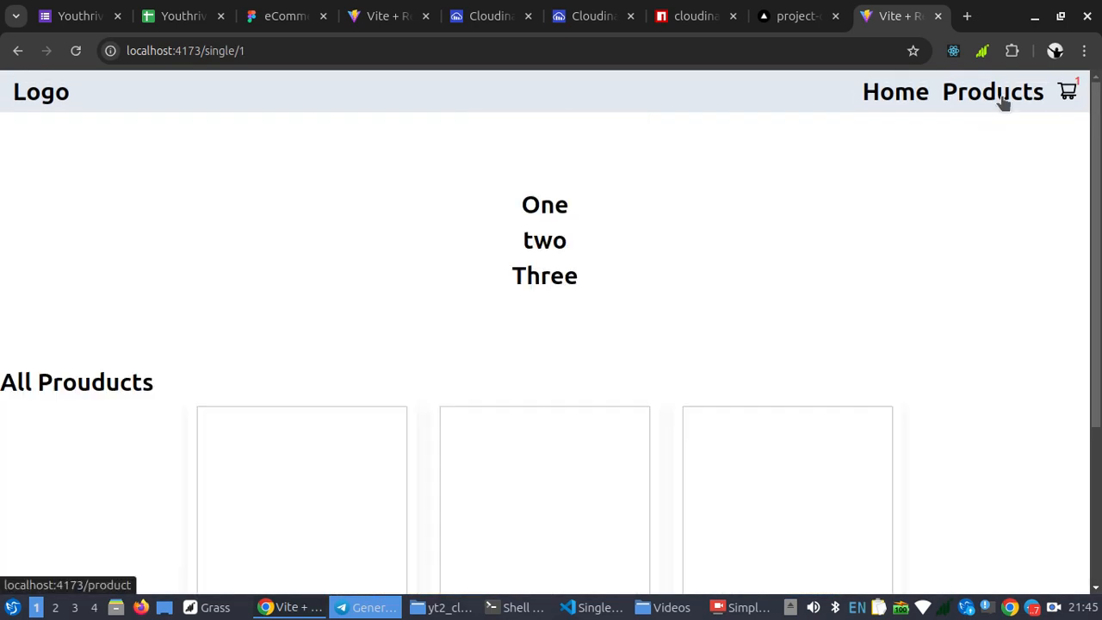
{"action": "scroll", "coordinate": [816, 365], "scroll_direction": "down", "scroll_amount": 3}
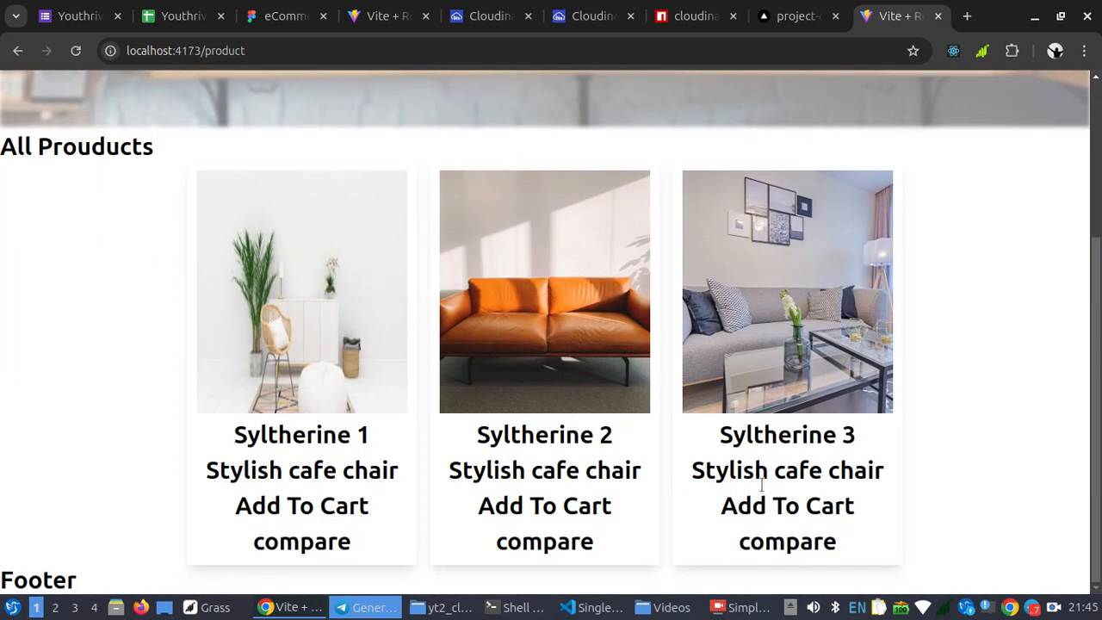
{"action": "left_click", "coordinate": [789, 542]}
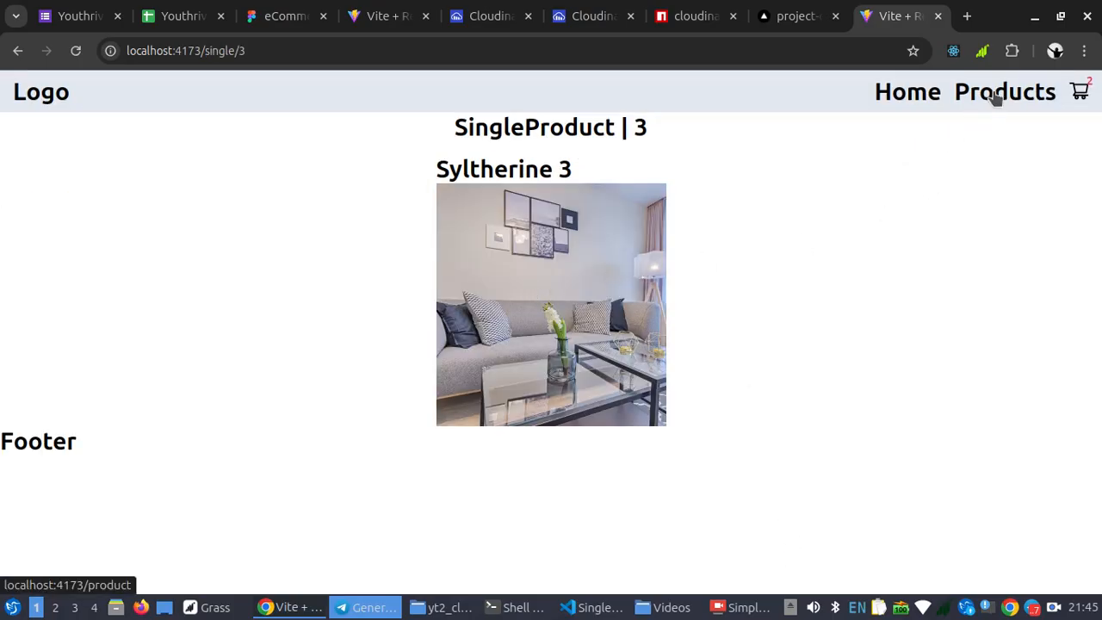
{"action": "left_click", "coordinate": [1080, 91]}
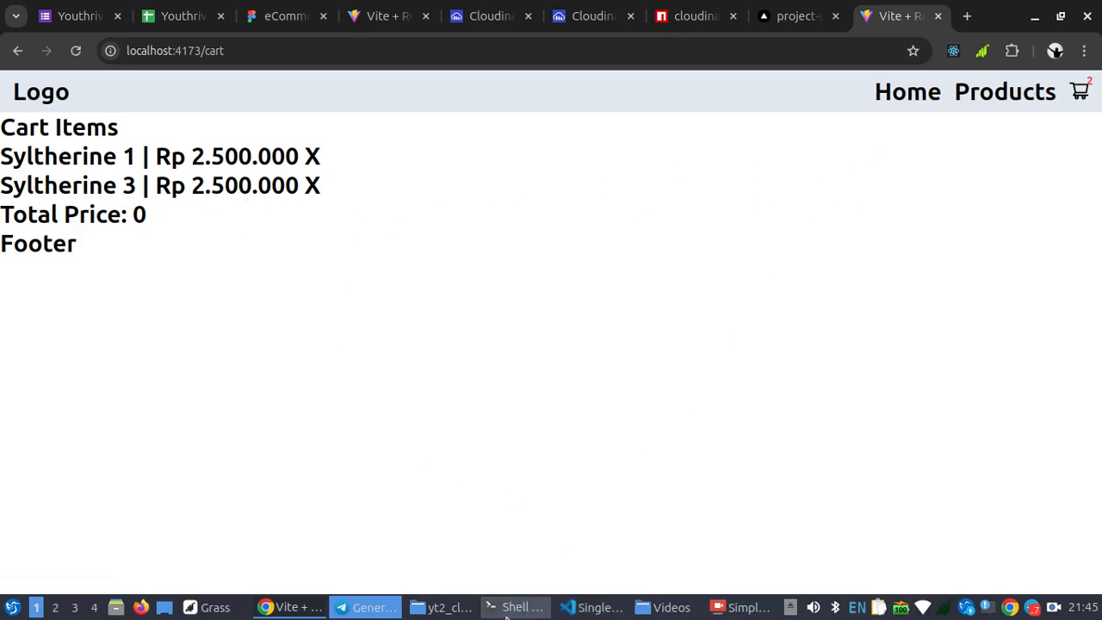
Switch to the terminal window and stop the running Vite preview server
{"action": "left_click", "coordinate": [585, 608]}
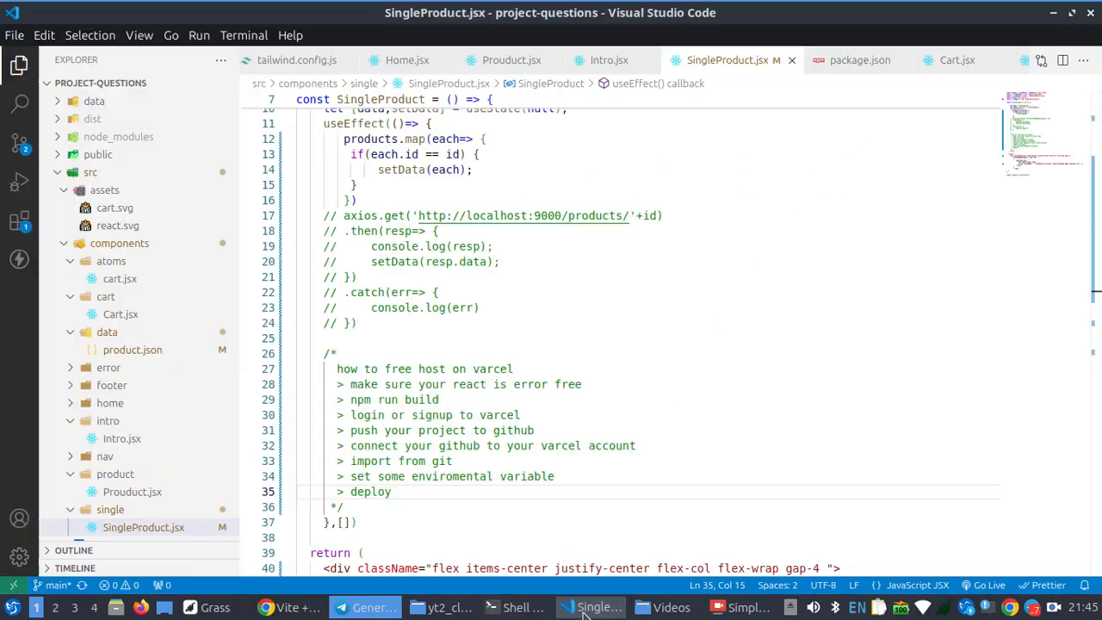
{"action": "left_click", "coordinate": [512, 608]}
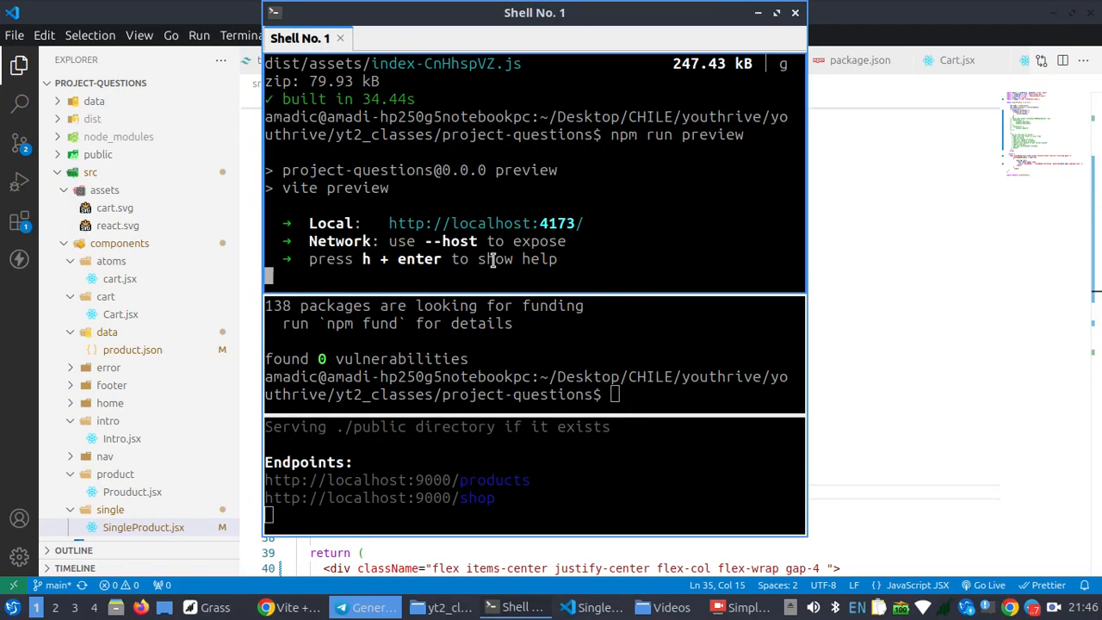
{"action": "key", "text": "ctrl+c"}
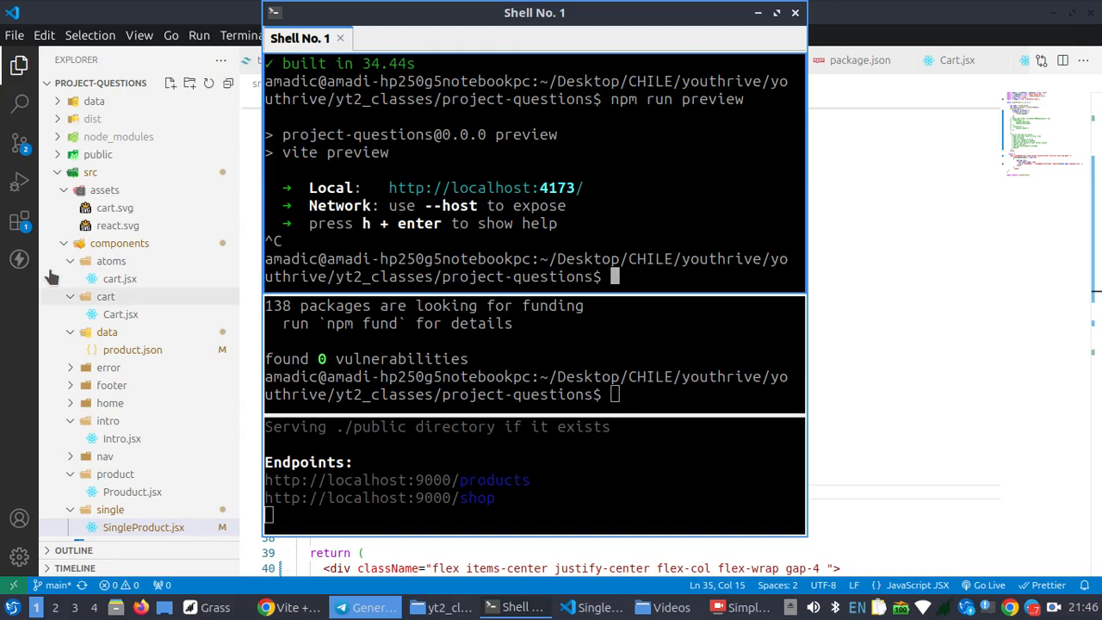
Commit the changes to product.json and SingleProduct.jsx in Visual Studio Code with the message "v3"
{"action": "left_click", "coordinate": [18, 148]}
{"action": "left_click", "coordinate": [18, 147]}
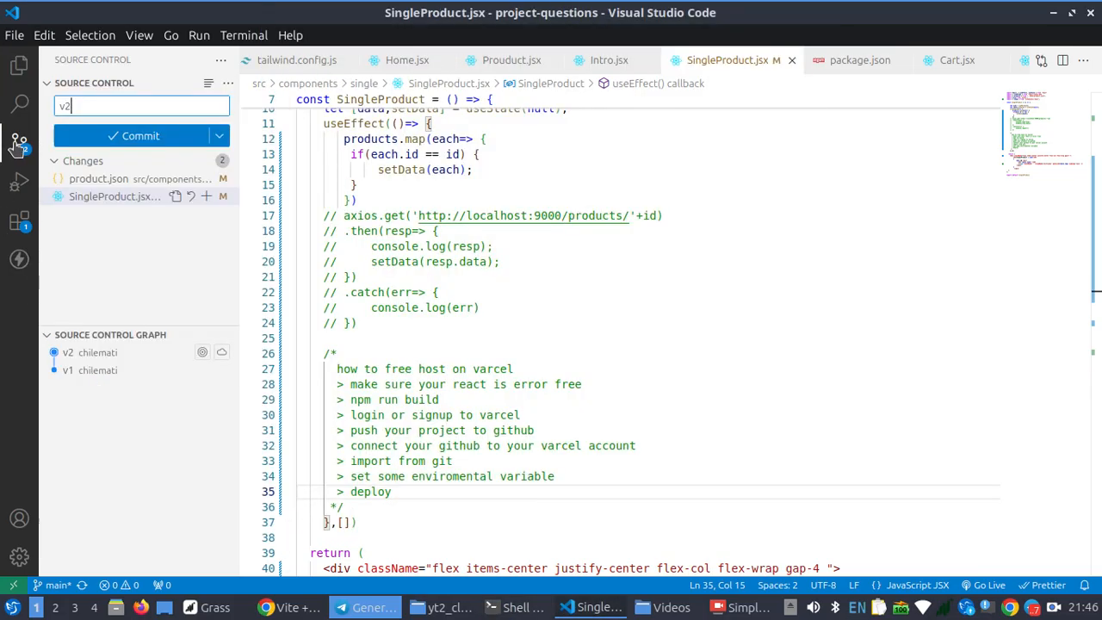
{"action": "type", "text": "v2"}
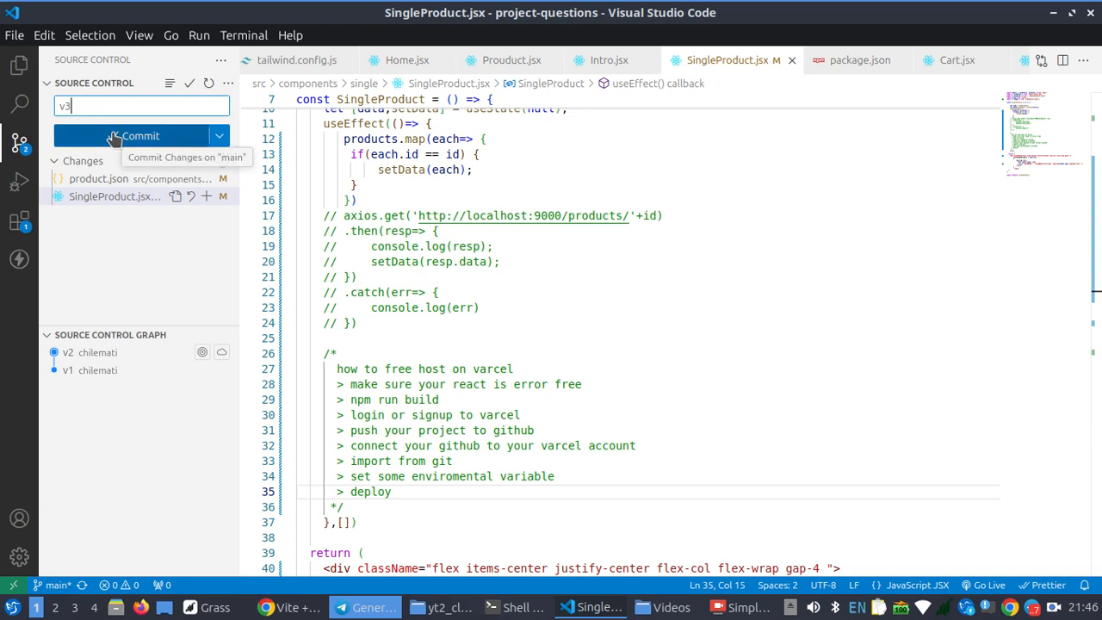
{"action": "left_click", "coordinate": [113, 137]}
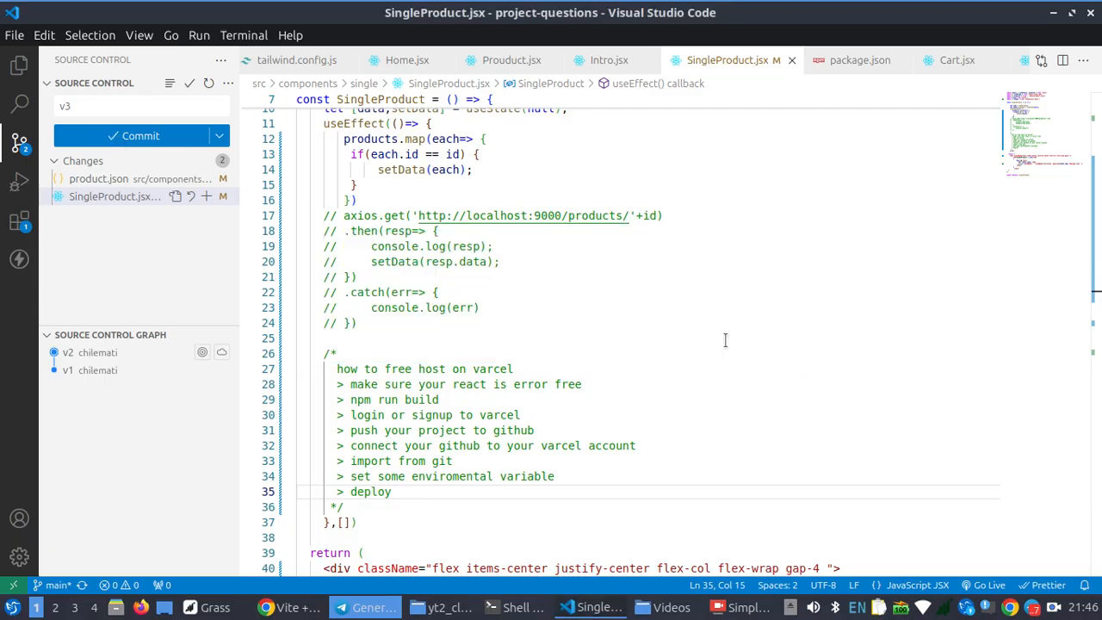
{"action": "left_click", "coordinate": [715, 345]}
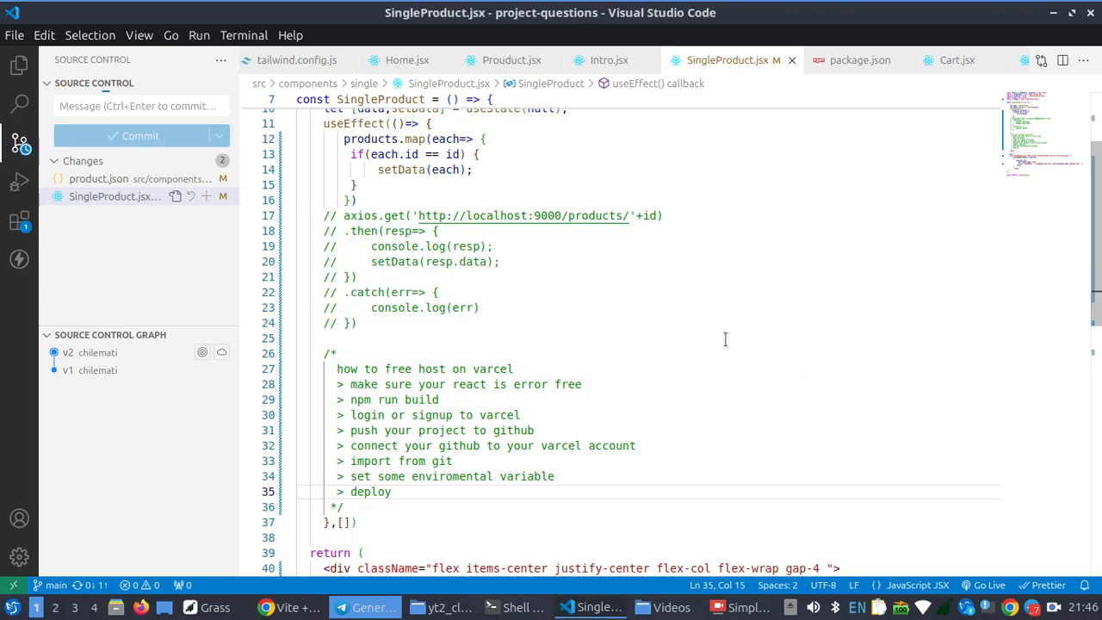
Enter "v3" in the commit message field and sync the new commit with origin/main
{"action": "left_click", "coordinate": [162, 105]}
{"action": "type", "text": "v3"}
{"action": "left_click", "coordinate": [173, 141]}
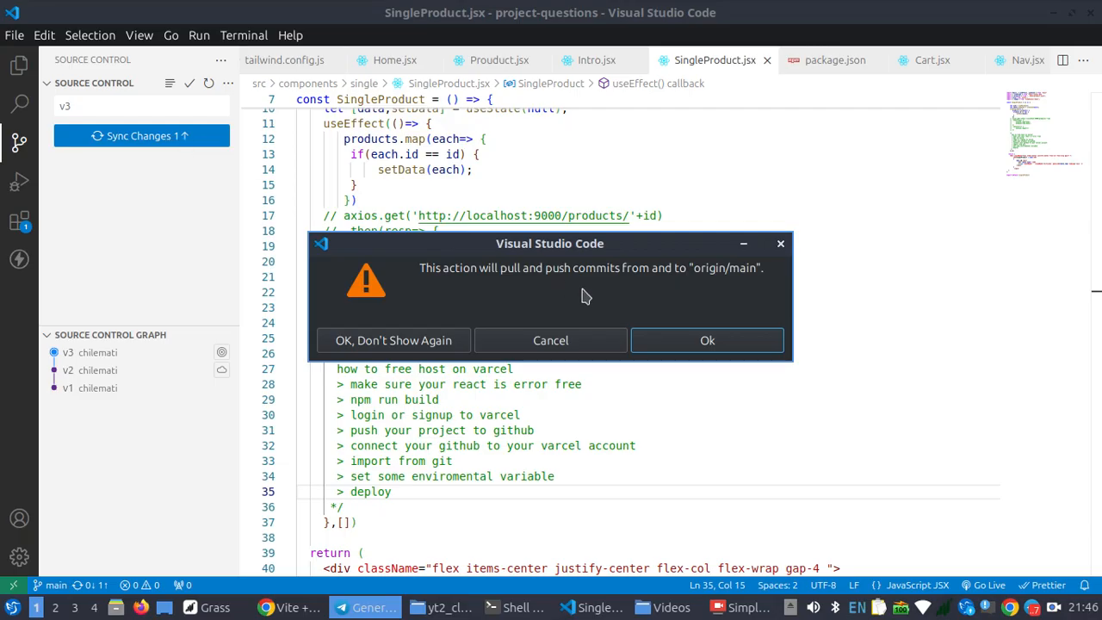
{"action": "left_click", "coordinate": [694, 341]}
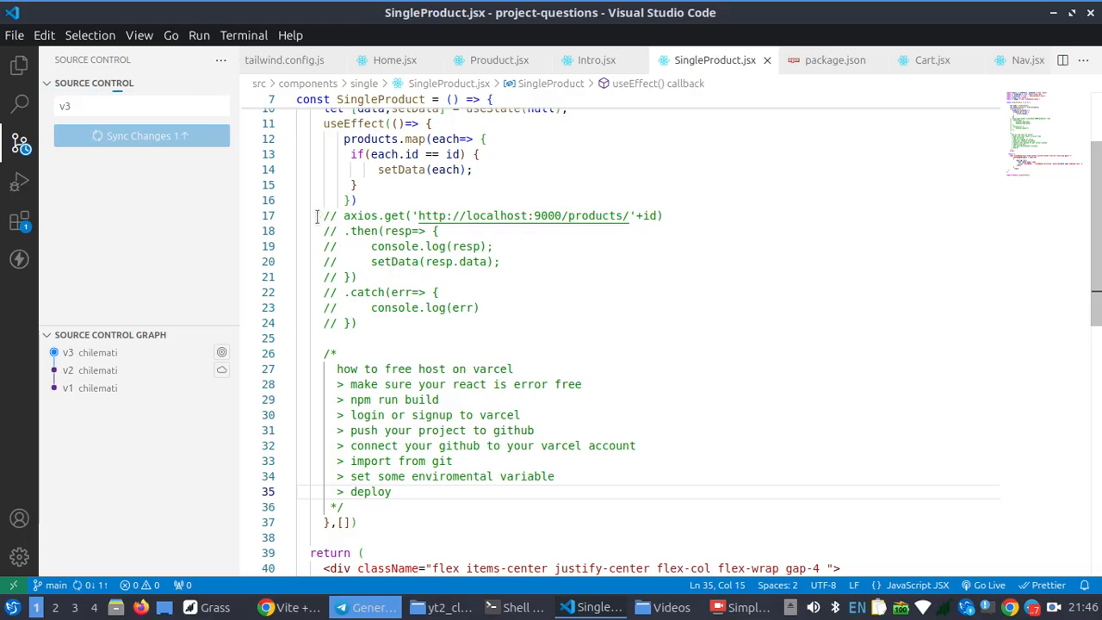
Compare the commented-out axios request with the products.map block above it by selecting each in SingleProduct.jsx
{"action": "left_click_drag", "start_coordinate": [356, 323], "coordinate": [318, 216]}
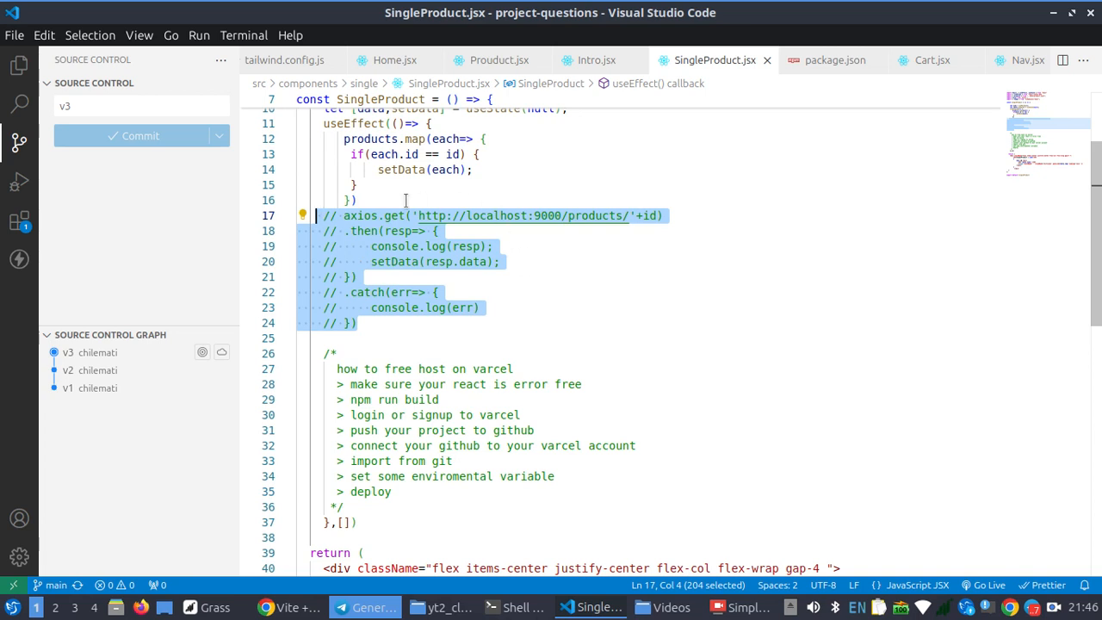
{"action": "left_click_drag", "start_coordinate": [389, 199], "coordinate": [327, 138]}
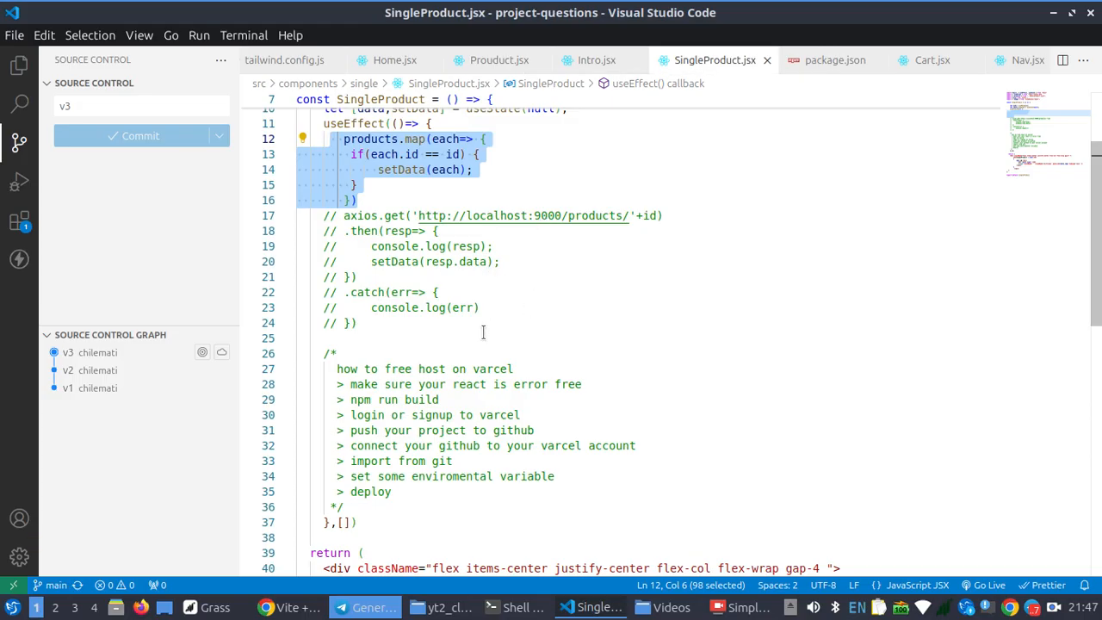
{"action": "left_click_drag", "start_coordinate": [363, 333], "coordinate": [318, 215]}
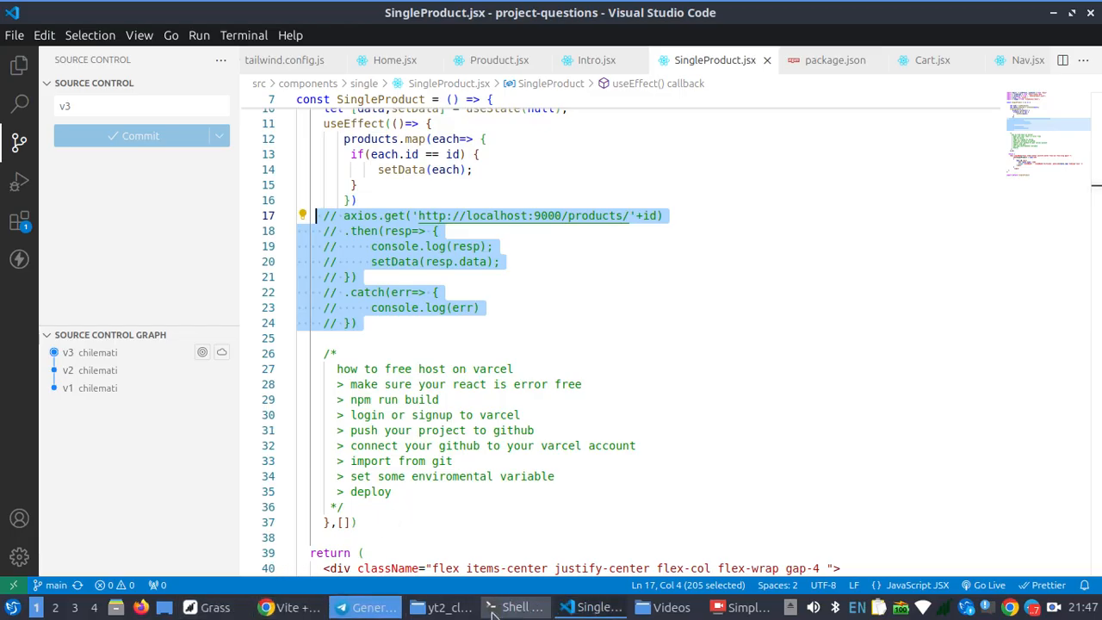
Switch to Chrome, check the Vercel deployments of project-questions-yt2 and close that page
{"action": "left_click", "coordinate": [293, 608]}
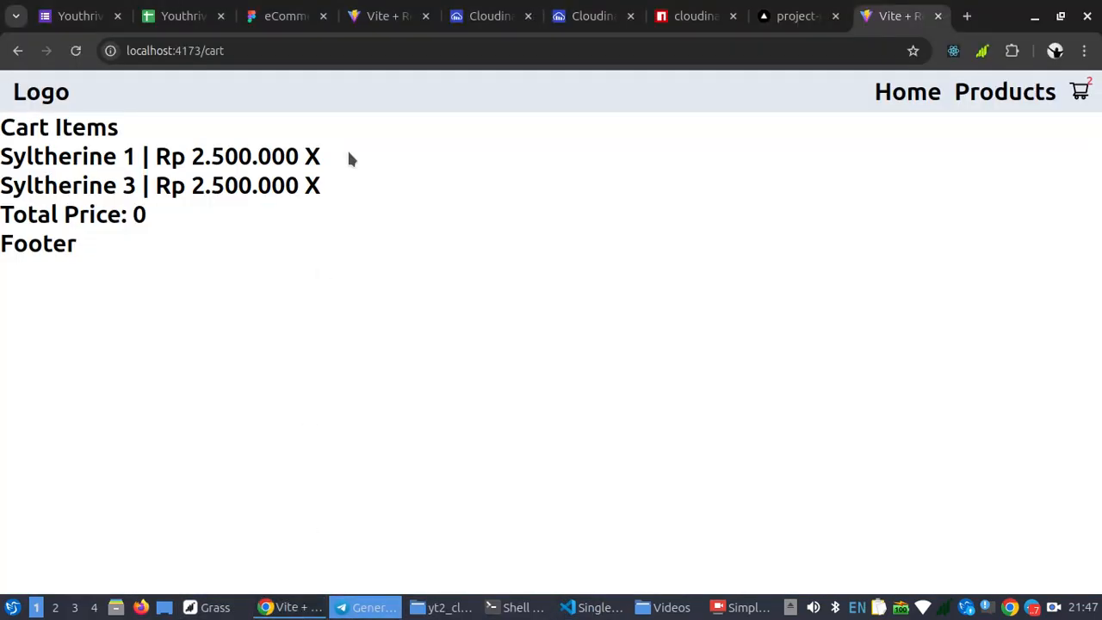
{"action": "left_click", "coordinate": [778, 17]}
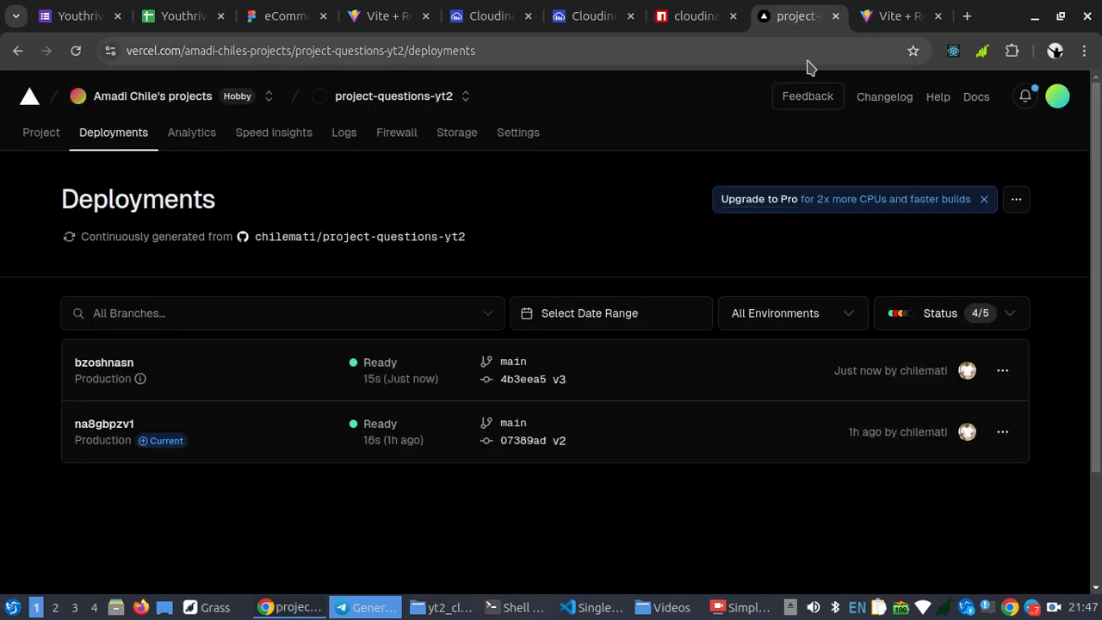
{"action": "left_click", "coordinate": [835, 16]}
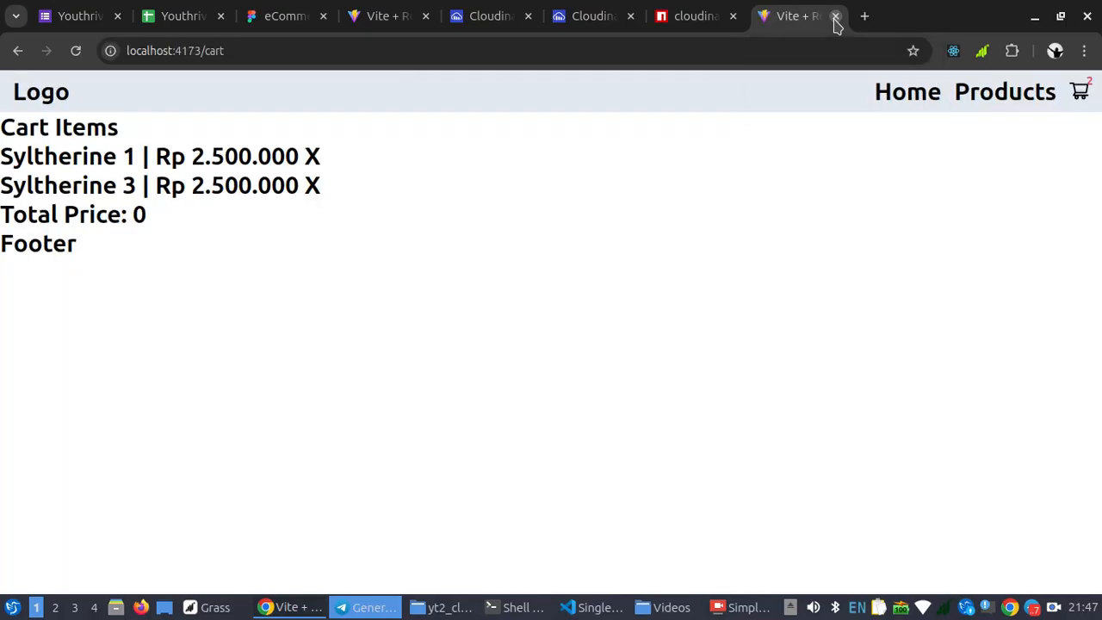
Search for vercel in a new browser tab, follow its Sign Up result and return to Vercel's new project page
{"action": "key", "text": "ctrl+t"}
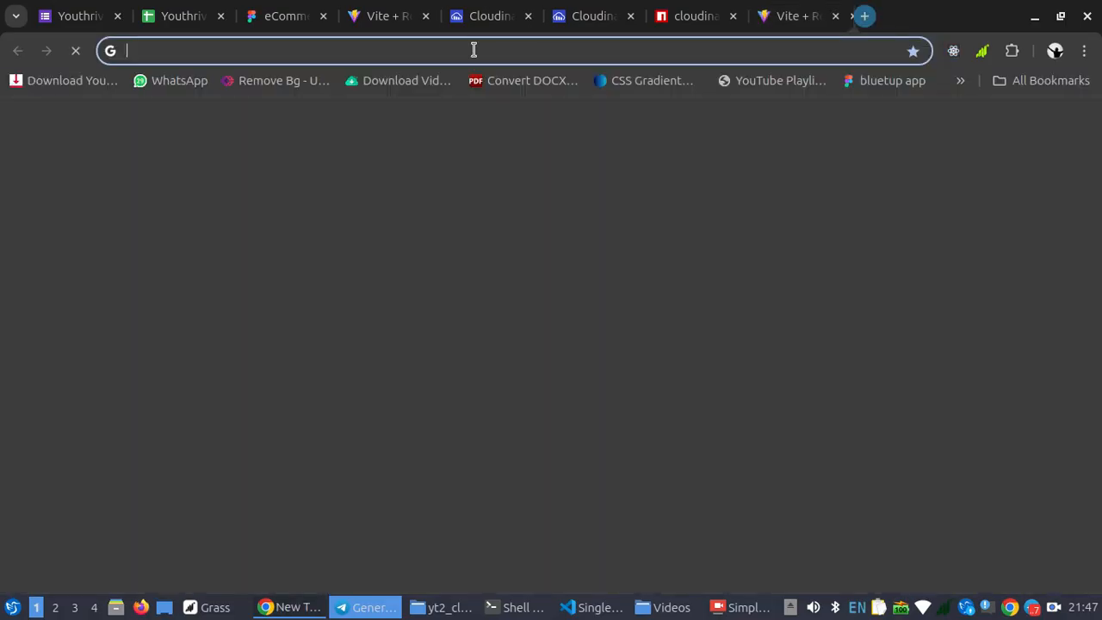
{"action": "left_click", "coordinate": [471, 54]}
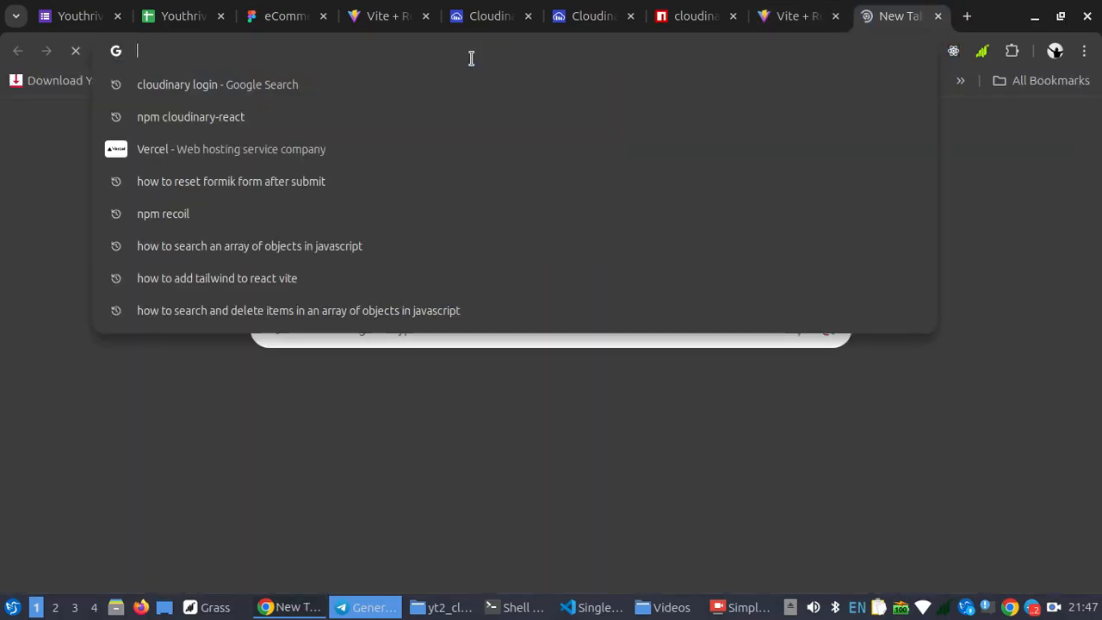
{"action": "left_click", "coordinate": [308, 159]}
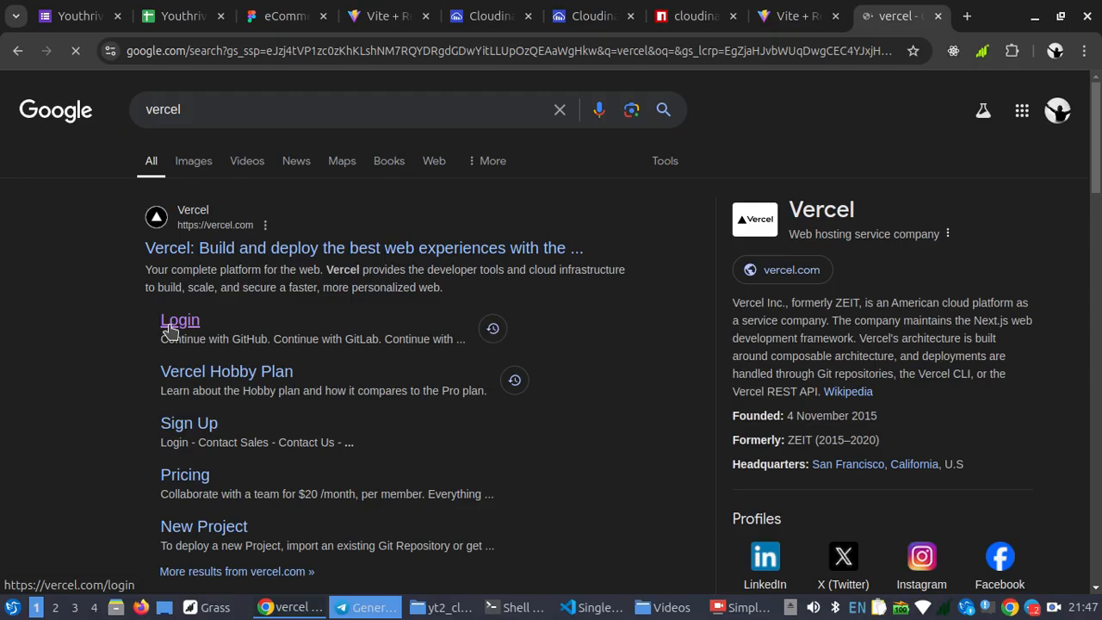
{"action": "left_click", "coordinate": [190, 424]}
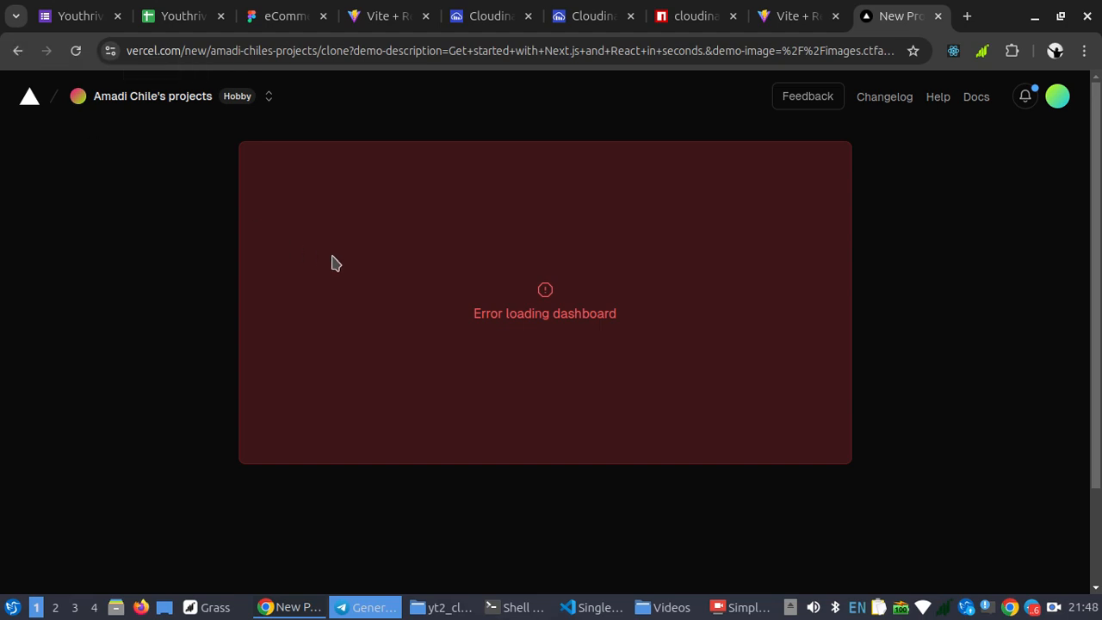
{"action": "left_click", "coordinate": [21, 52]}
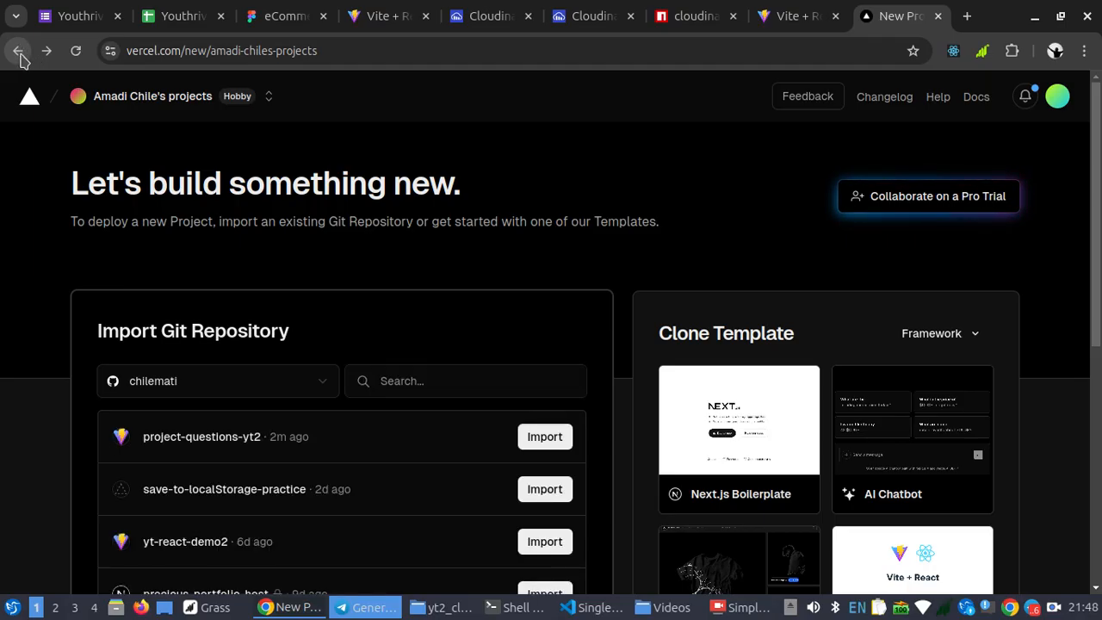
Check the v3 commit in VS Code's source control, then return to Chrome and reload Vercel's new project page
{"action": "left_click", "coordinate": [583, 613]}
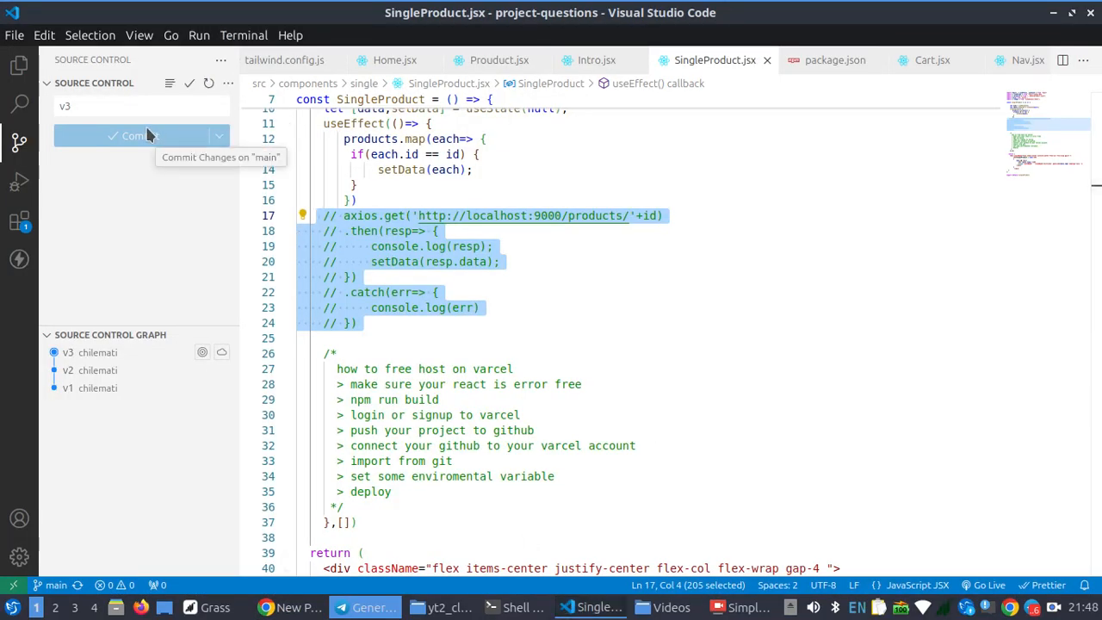
{"action": "left_click", "coordinate": [126, 106]}
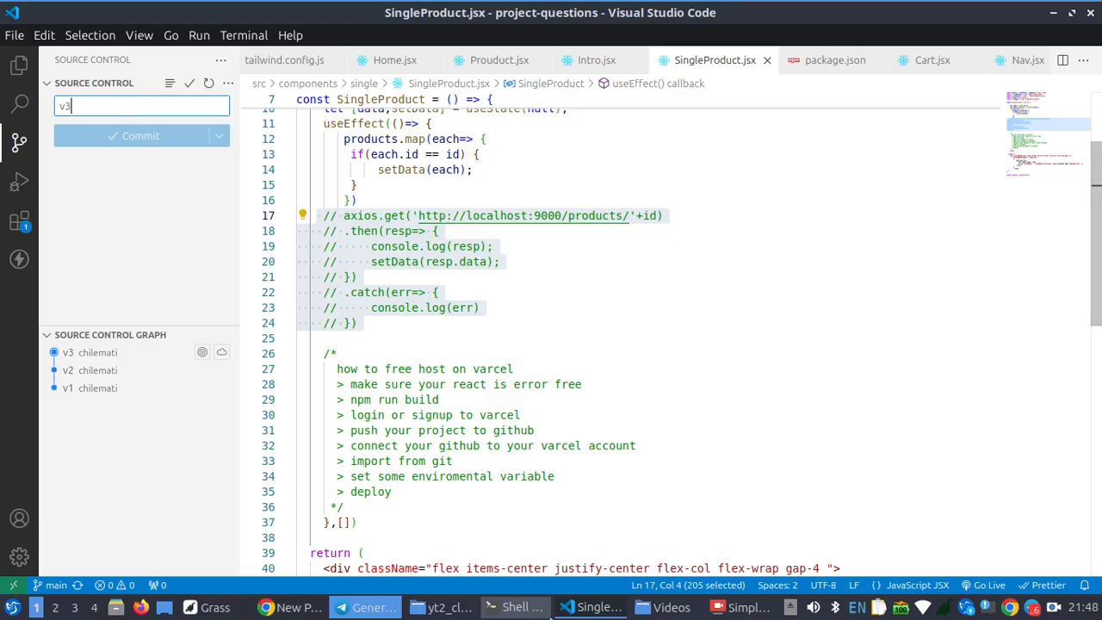
{"action": "left_click", "coordinate": [291, 611]}
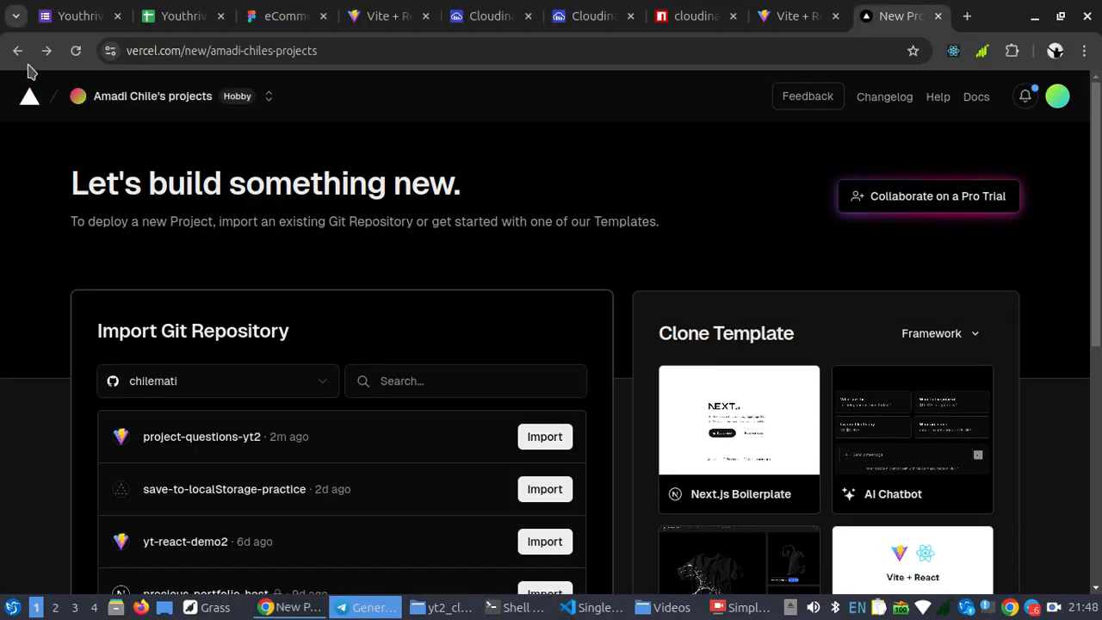
{"action": "left_click", "coordinate": [77, 51]}
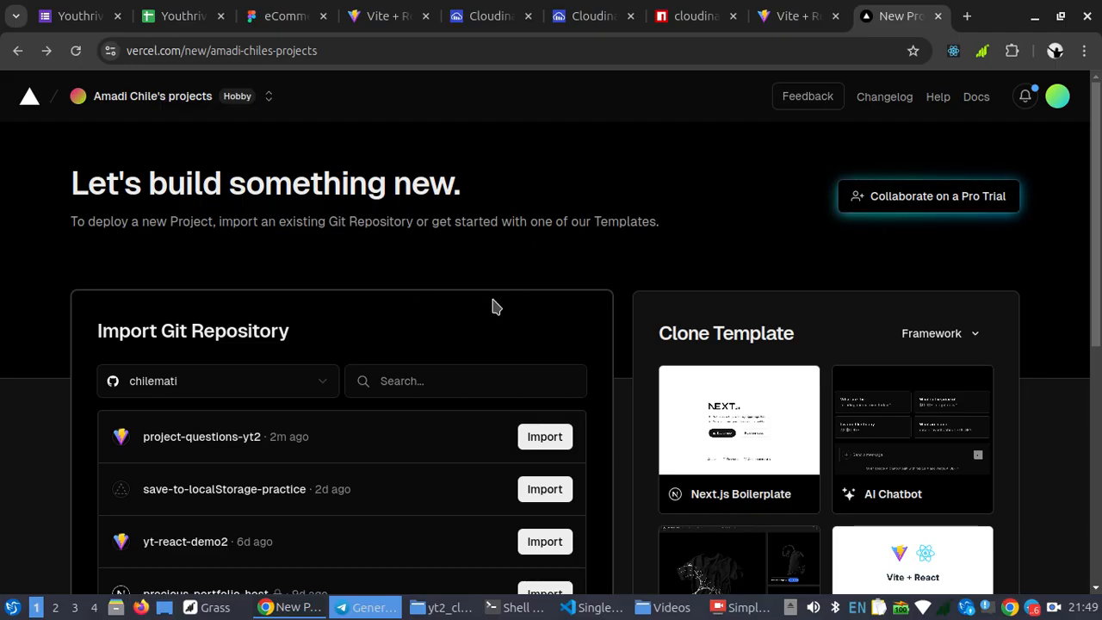
{"action": "scroll", "coordinate": [492, 304], "scroll_direction": "down", "scroll_amount": 2}
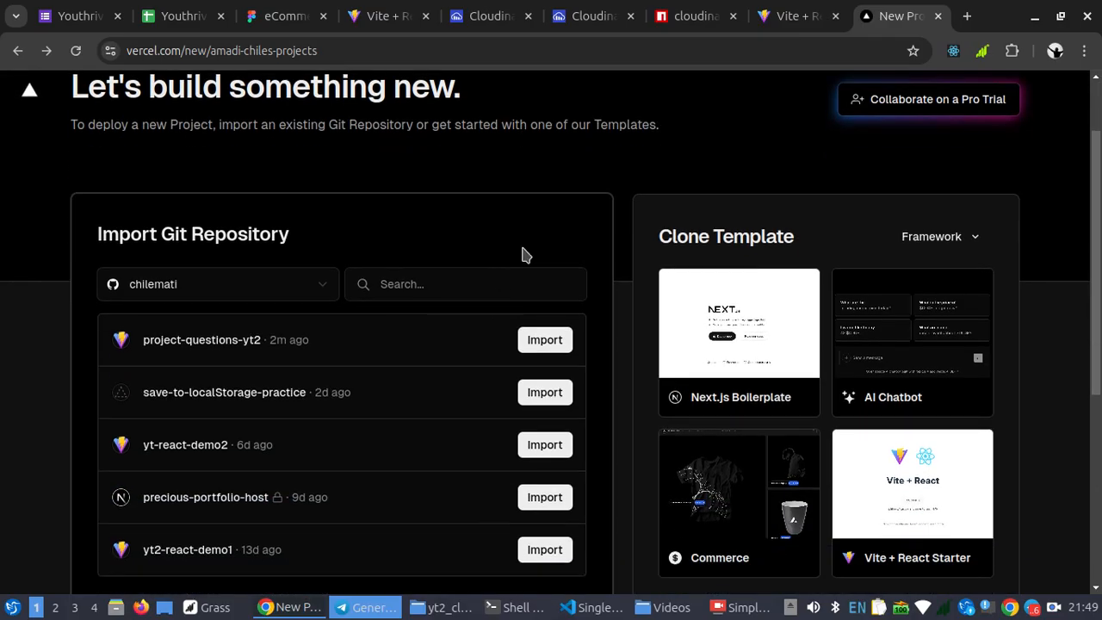
{"action": "scroll", "coordinate": [557, 263], "scroll_direction": "up", "scroll_amount": 2}
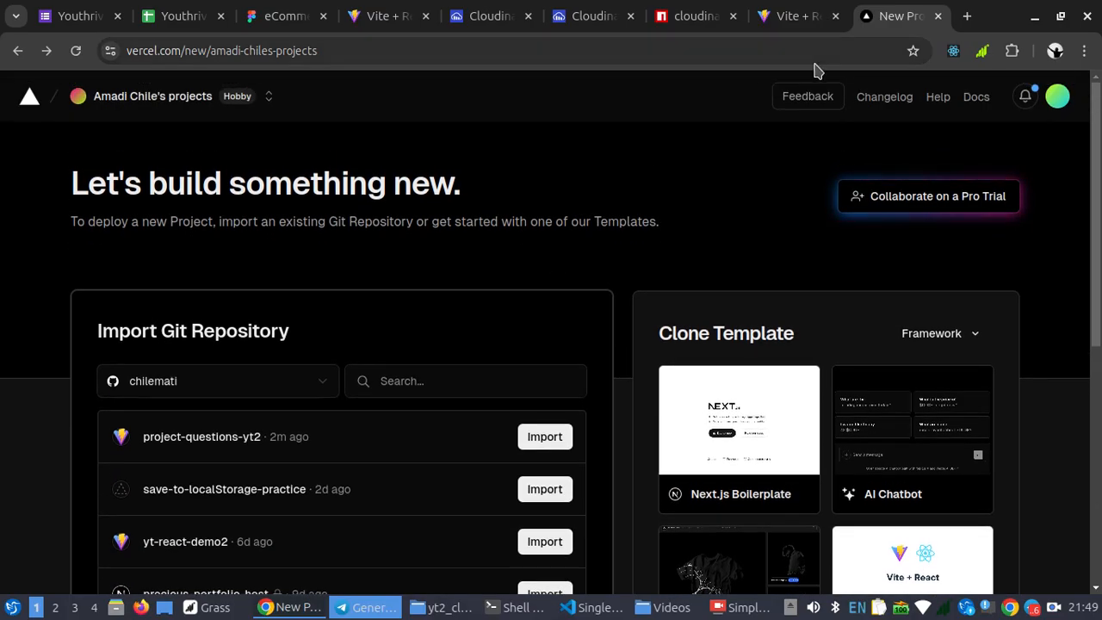
Open the team's project overview in Vercel and start adding a new project from there
{"action": "left_click", "coordinate": [170, 101]}
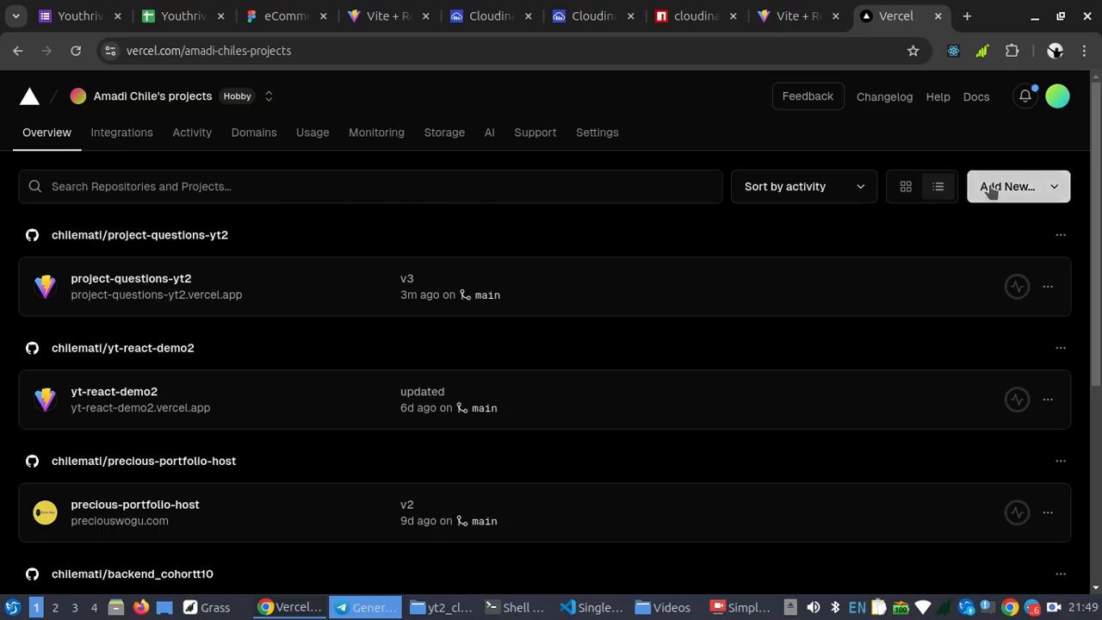
{"action": "left_click", "coordinate": [1049, 191]}
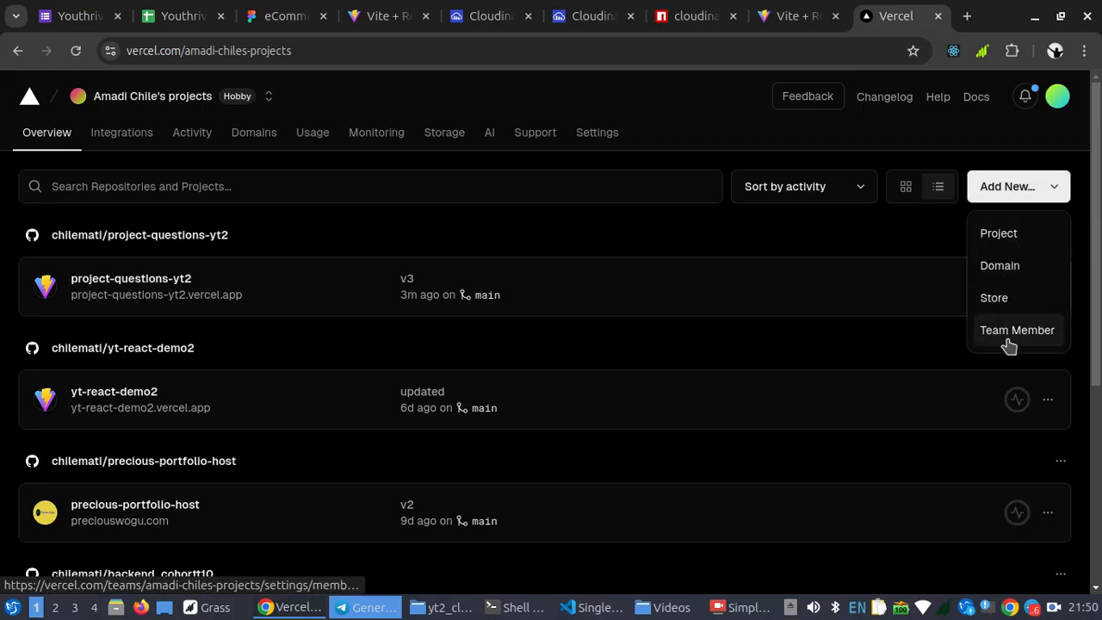
{"action": "left_click", "coordinate": [996, 237]}
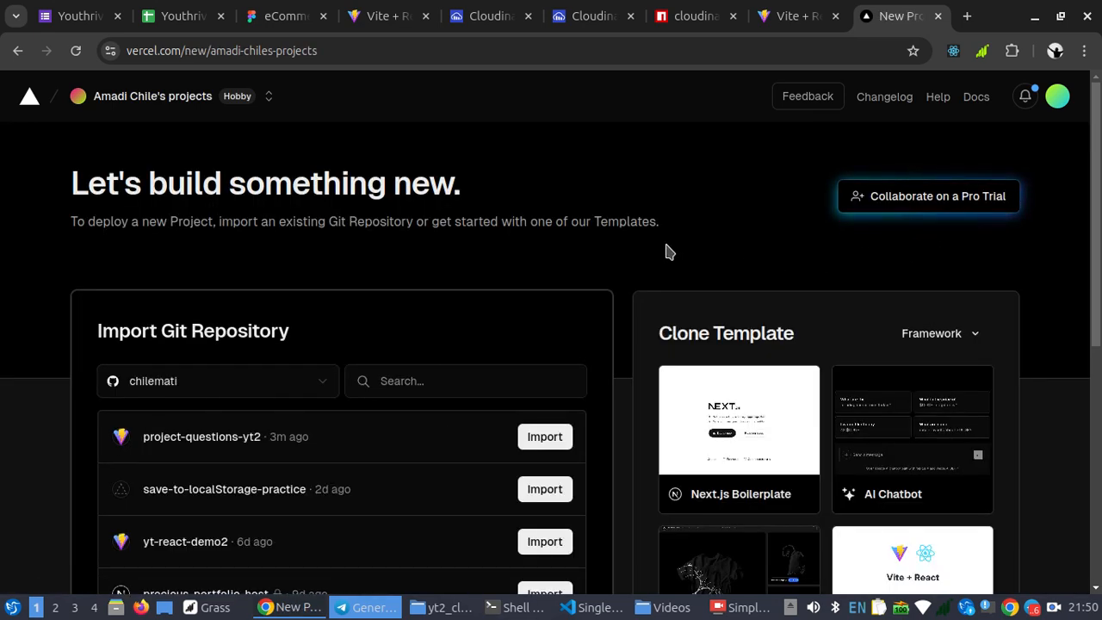
Import the project-questions-yt2 repository and replace the suggested project name with free-host-yt2
{"action": "scroll", "coordinate": [665, 252], "scroll_direction": "down", "scroll_amount": 3}
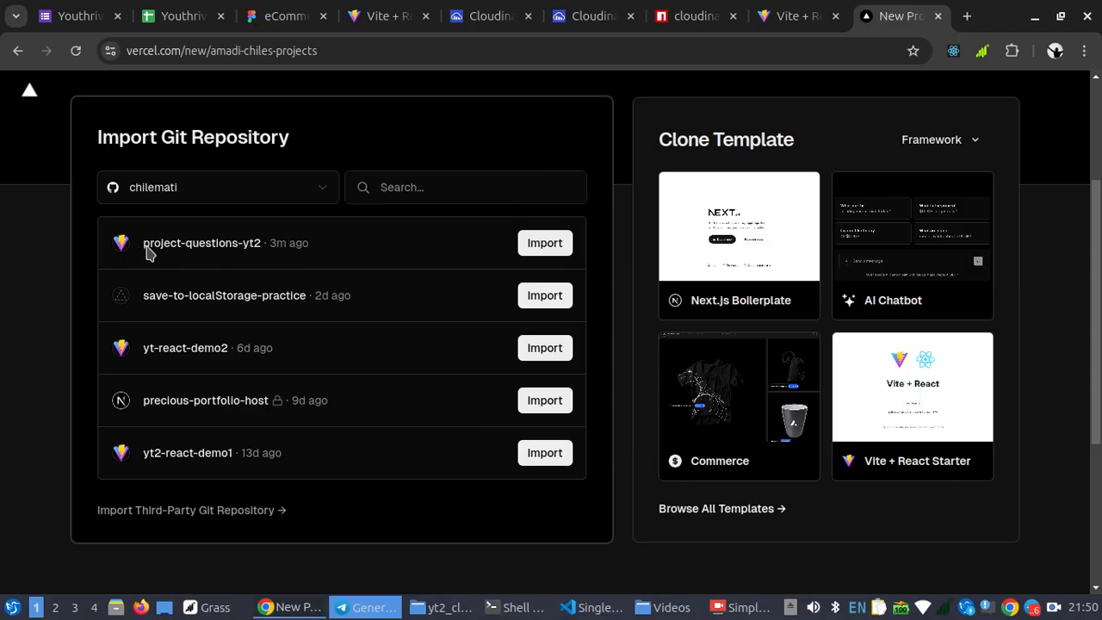
{"action": "left_click", "coordinate": [545, 244]}
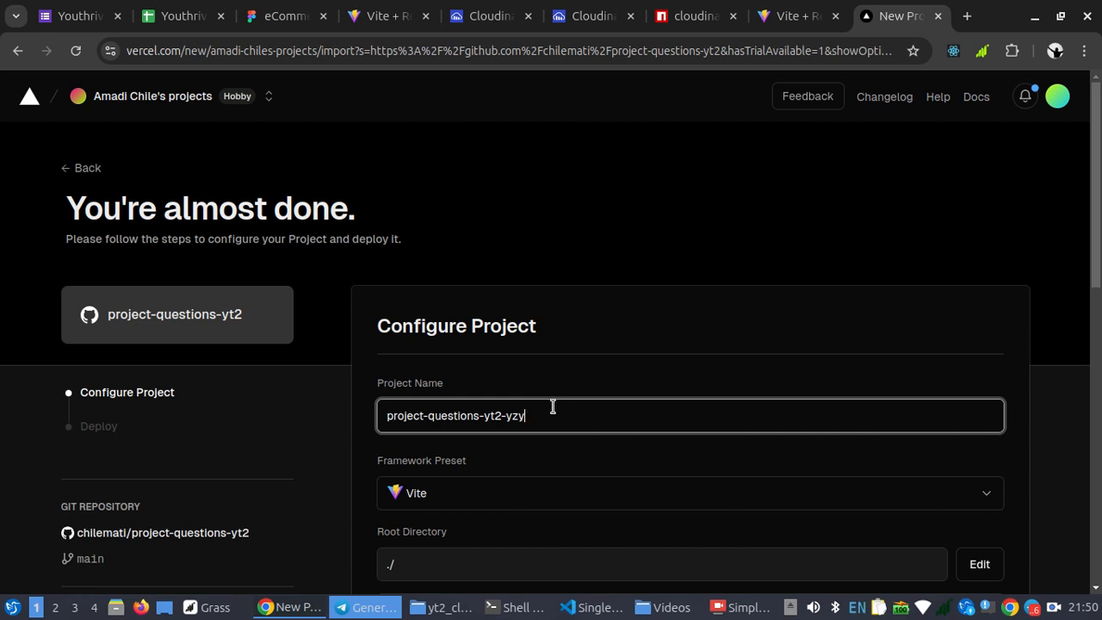
{"action": "key", "text": "BackSpace"}
{"action": "key", "text": "BackSpace"}
{"action": "key", "text": "BackSpace"}
{"action": "key", "text": "BackSpace"}
{"action": "key", "text": "BackSpace"}
{"action": "key", "text": "BackSpace"}
{"action": "key", "text": "BackSpace"}
{"action": "key", "text": "BackSpace"}
{"action": "key", "text": "BackSpace"}
{"action": "key", "text": "BackSpace"}
{"action": "key", "text": "BackSpace"}
{"action": "key", "text": "BackSpace"}
{"action": "key", "text": "BackSpace"}
{"action": "key", "text": "BackSpace"}
{"action": "key", "text": "BackSpace"}
{"action": "key", "text": "BackSpace"}
{"action": "key", "text": "BackSpace"}
{"action": "key", "text": "BackSpace"}
{"action": "key", "text": "BackSpace"}
{"action": "key", "text": "BackSpace"}
{"action": "key", "text": "BackSpace"}
{"action": "key", "text": "BackSpace"}
{"action": "key", "text": "BackSpace"}
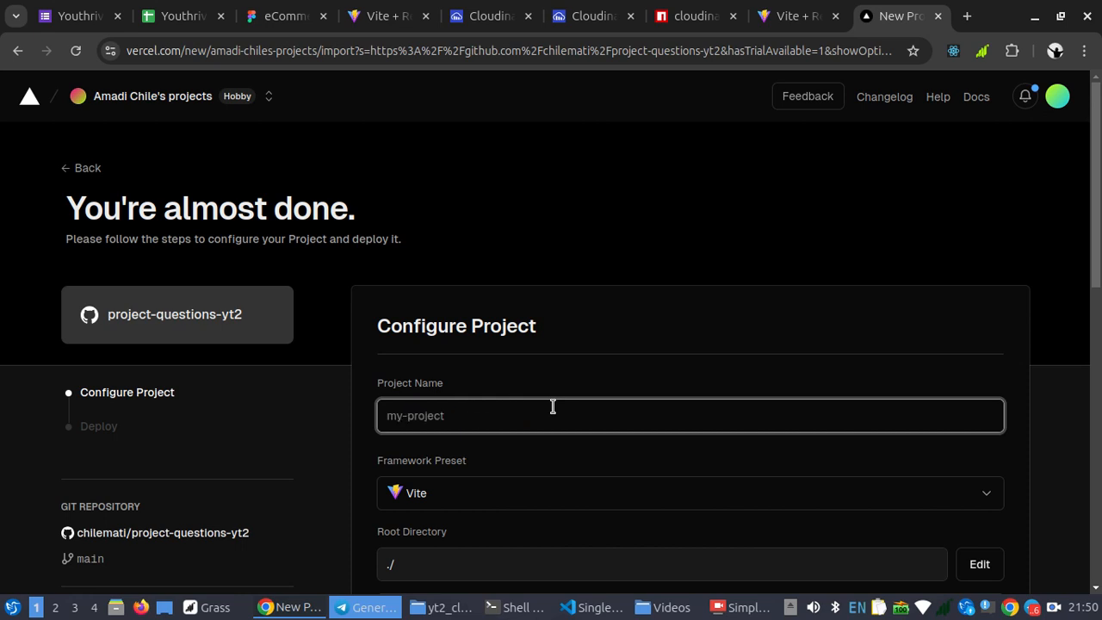
{"action": "type", "text": "free-host-yt2"}
{"action": "scroll", "coordinate": [553, 407], "scroll_direction": "down", "scroll_amount": 3}
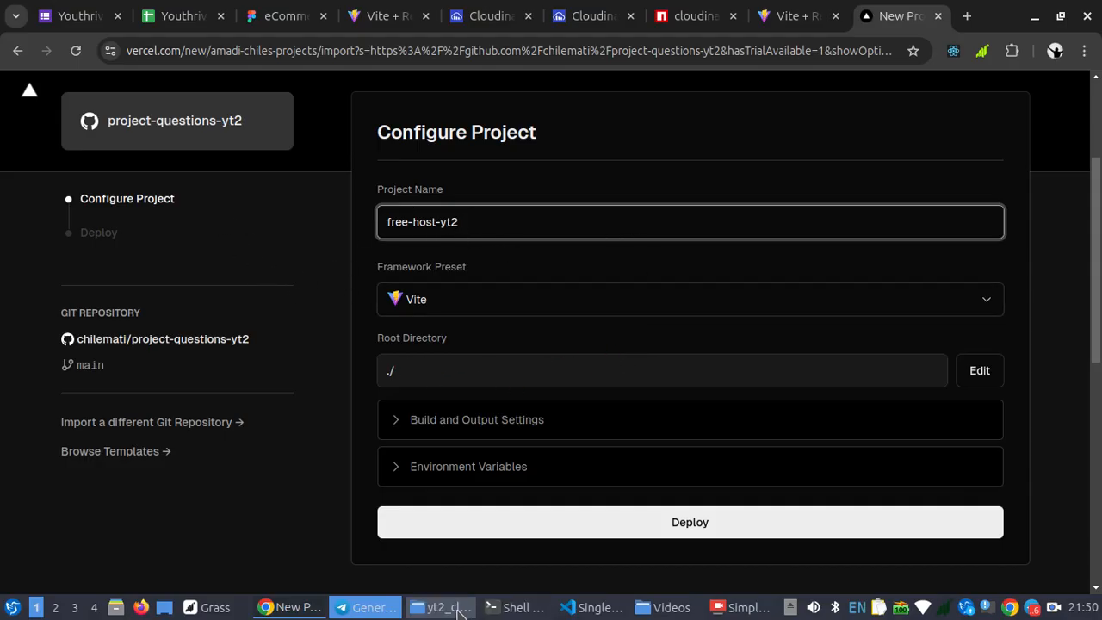
Check the hosting checklist in VS Code, then return to Chrome and go back to Vercel's repository import list
{"action": "left_click", "coordinate": [579, 613]}
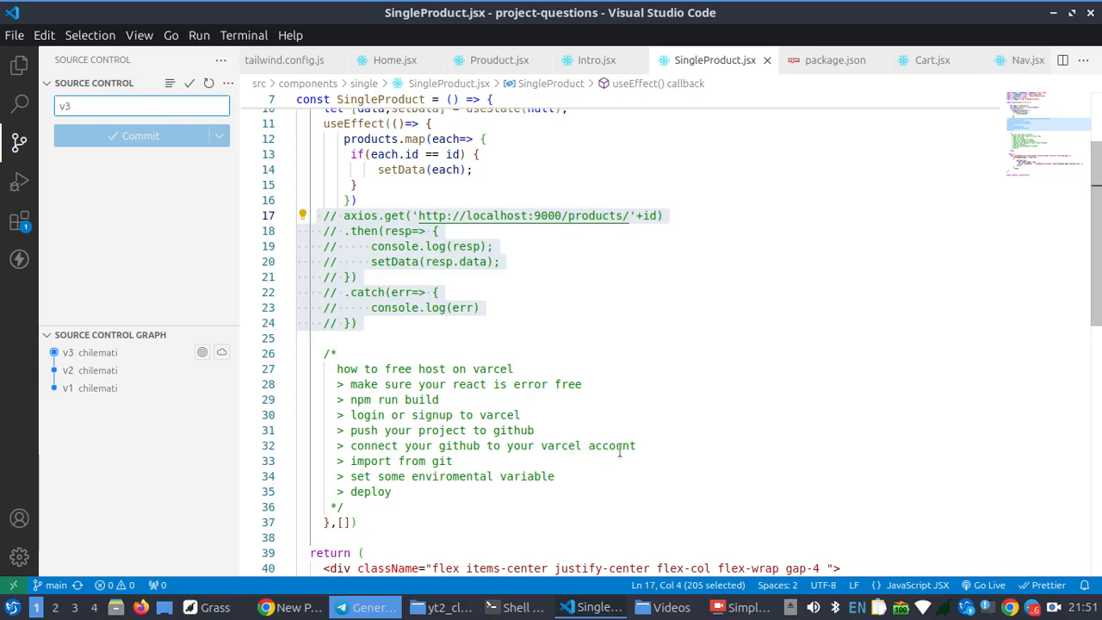
{"action": "left_click", "coordinate": [291, 607]}
{"action": "scroll", "coordinate": [270, 259], "scroll_direction": "up", "scroll_amount": 3}
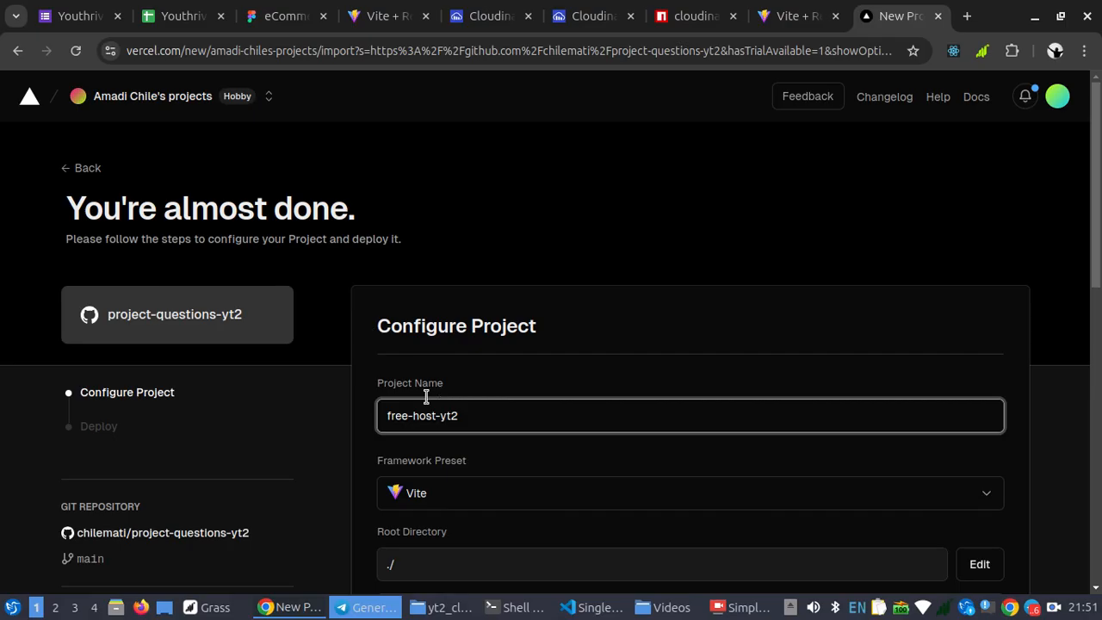
{"action": "left_click", "coordinate": [21, 52]}
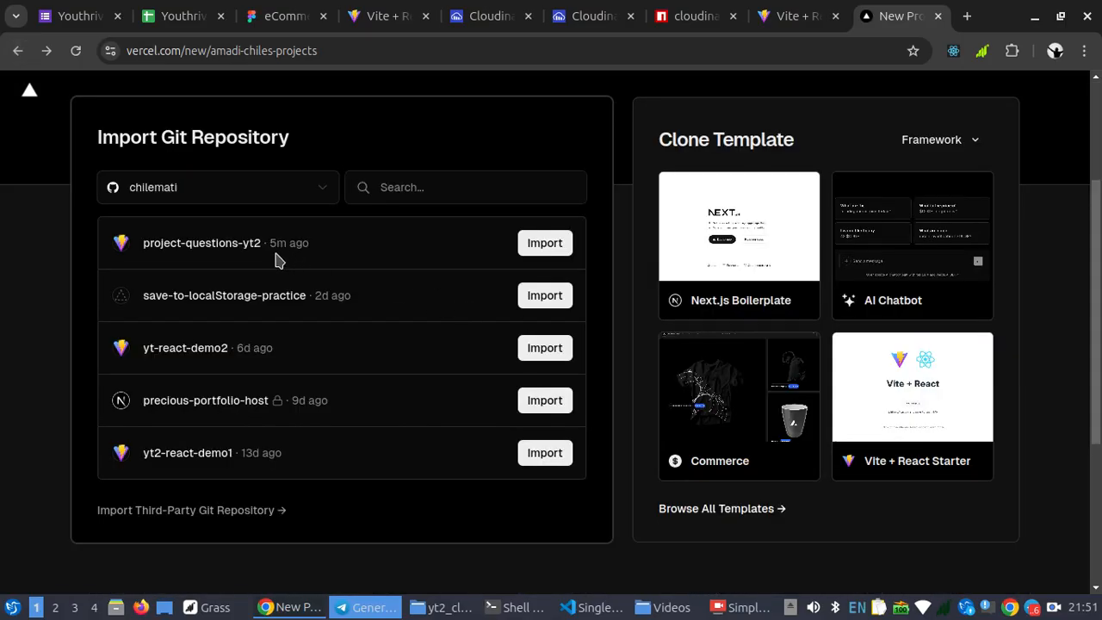
Import project-questions-yt2 from the repository list again and set the project name to free-host-yt2
{"action": "left_click", "coordinate": [522, 251]}
{"action": "left_click", "coordinate": [545, 245]}
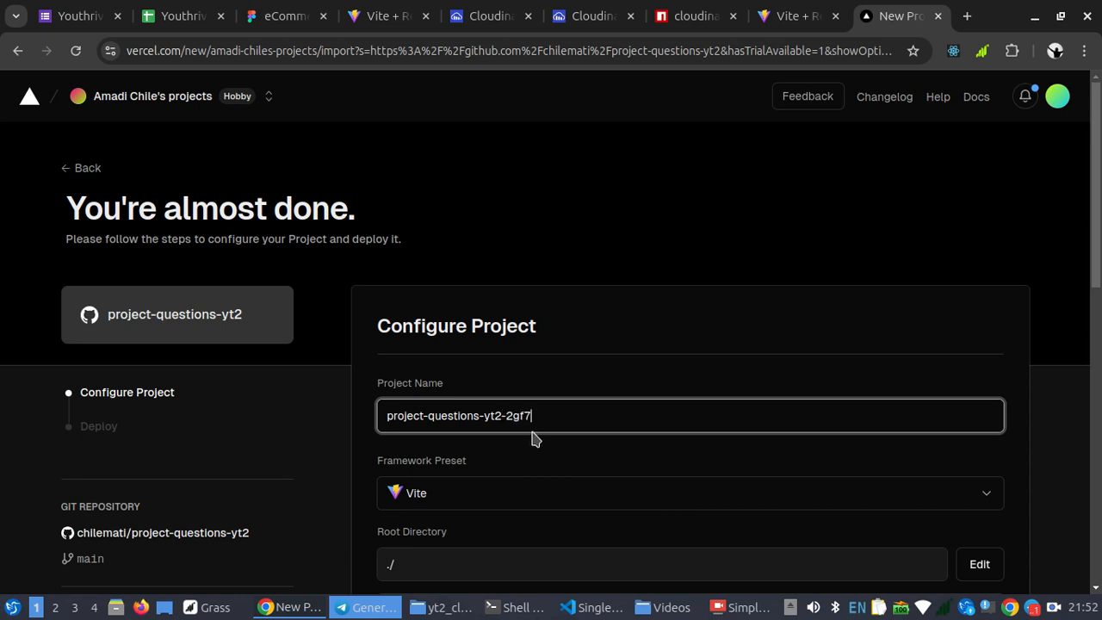
{"action": "triple_click", "coordinate": [552, 422]}
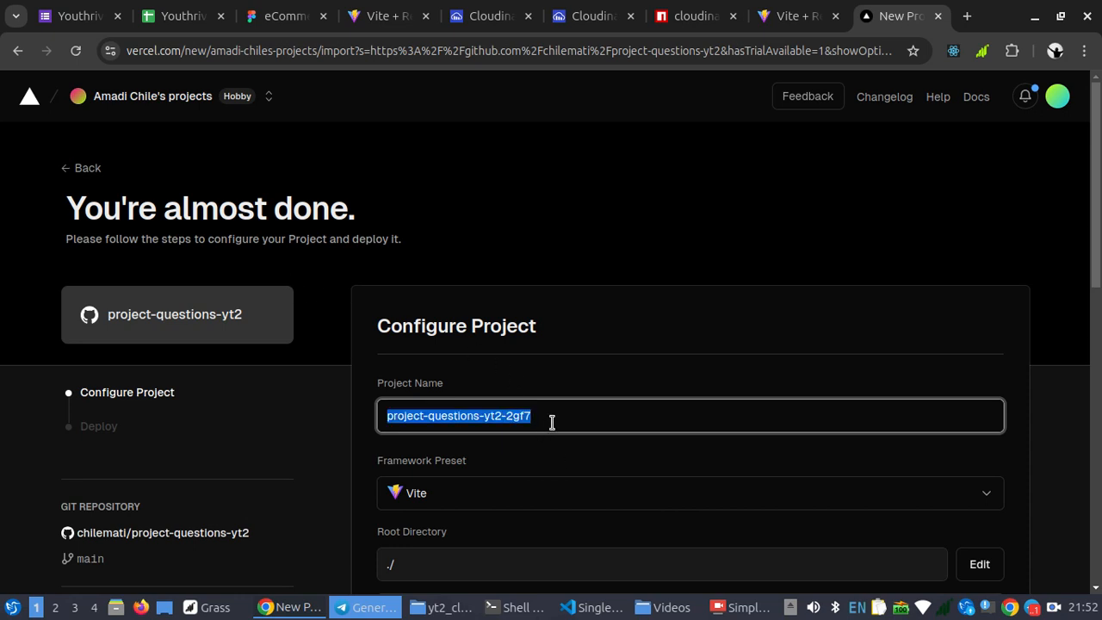
{"action": "type", "text": "free-host-yt2"}
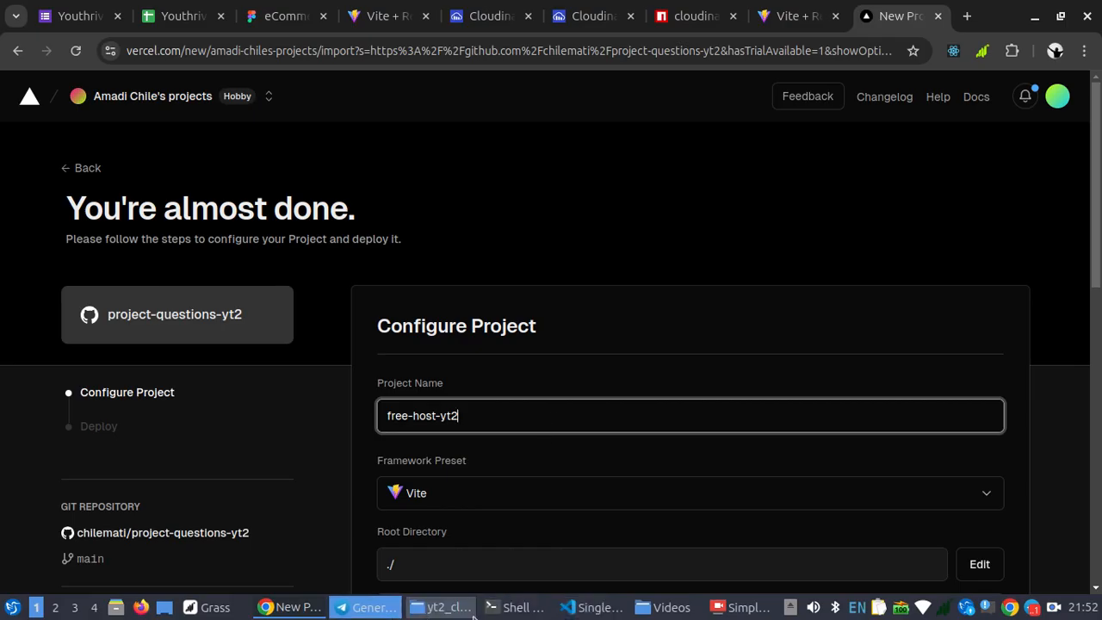
Compare the hosting checklist comment in SingleProduct.jsx in VS Code with the Vercel project configuration in Chrome
{"action": "left_click", "coordinate": [592, 607]}
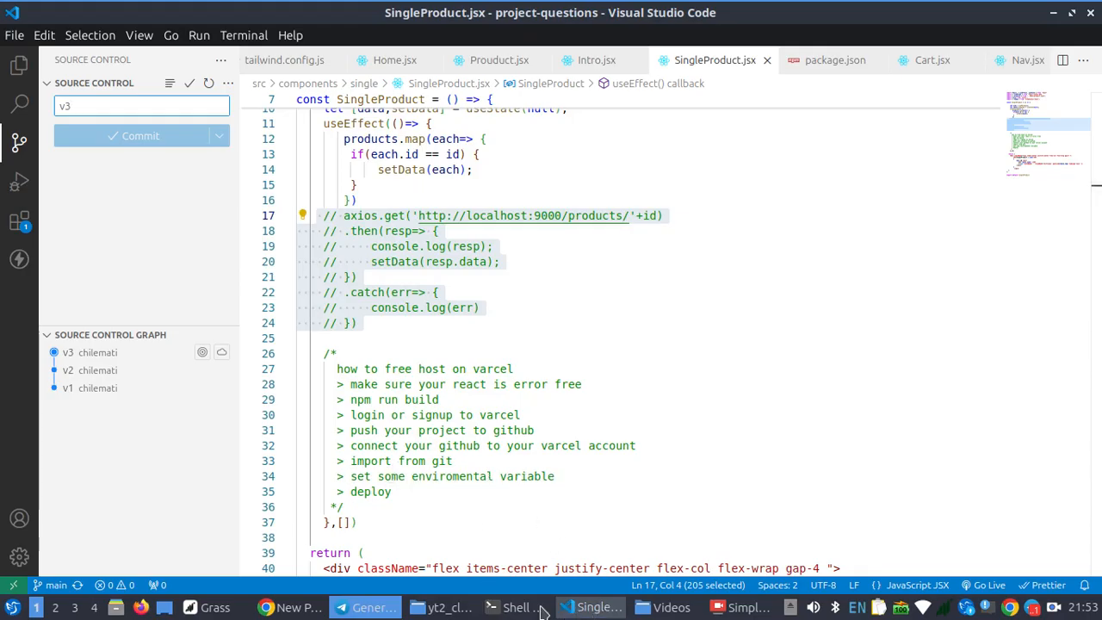
{"action": "left_click", "coordinate": [298, 611]}
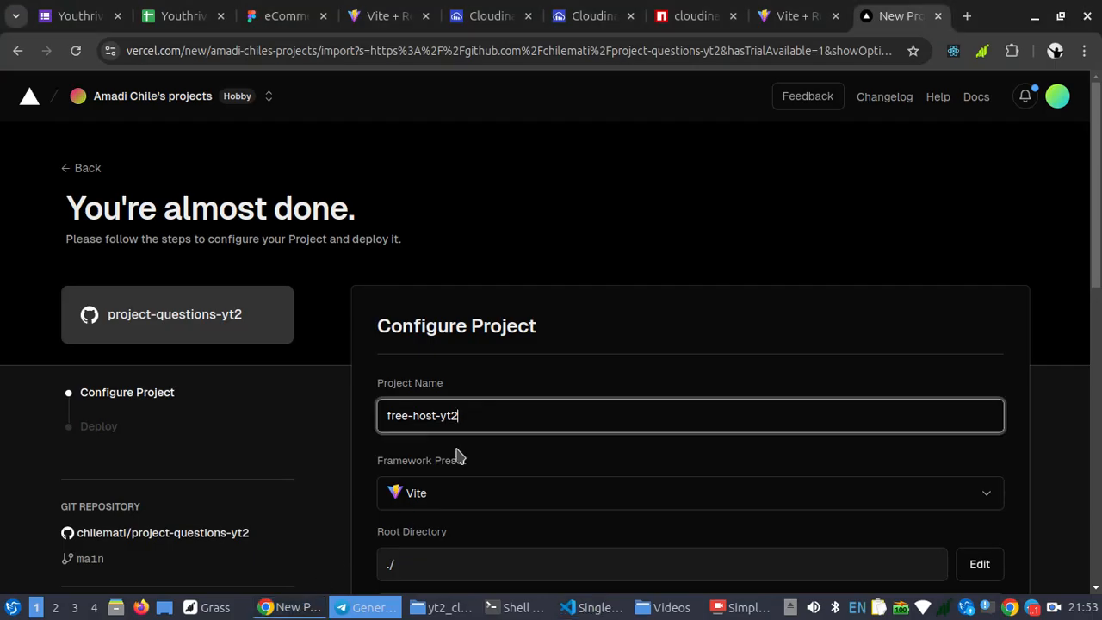
{"action": "scroll", "coordinate": [460, 456], "scroll_direction": "down", "scroll_amount": 5}
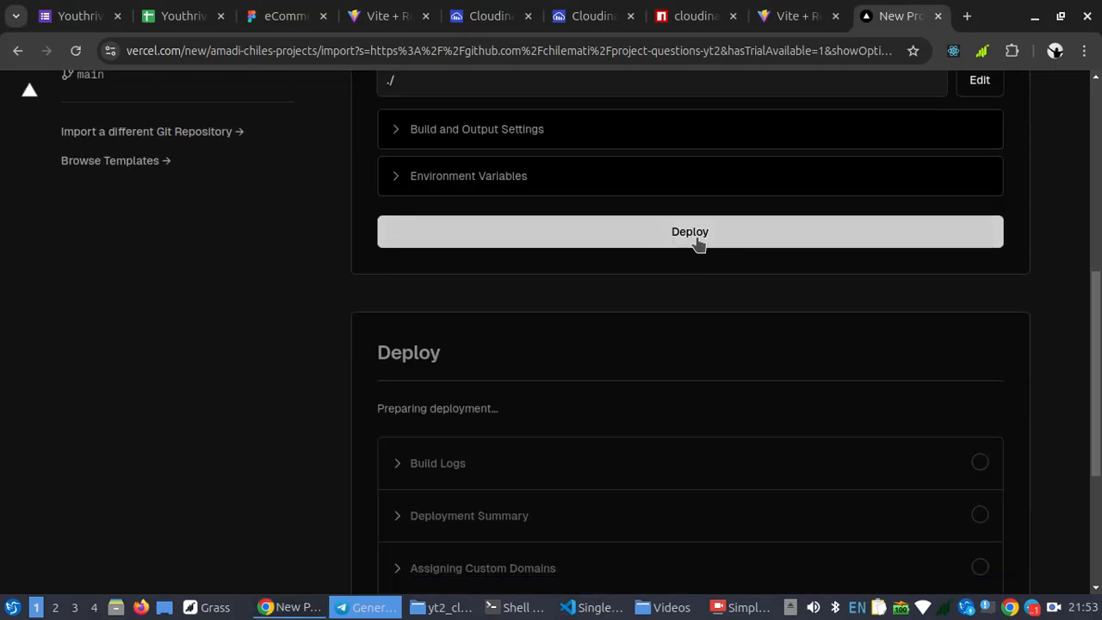
{"action": "left_click", "coordinate": [352, 614]}
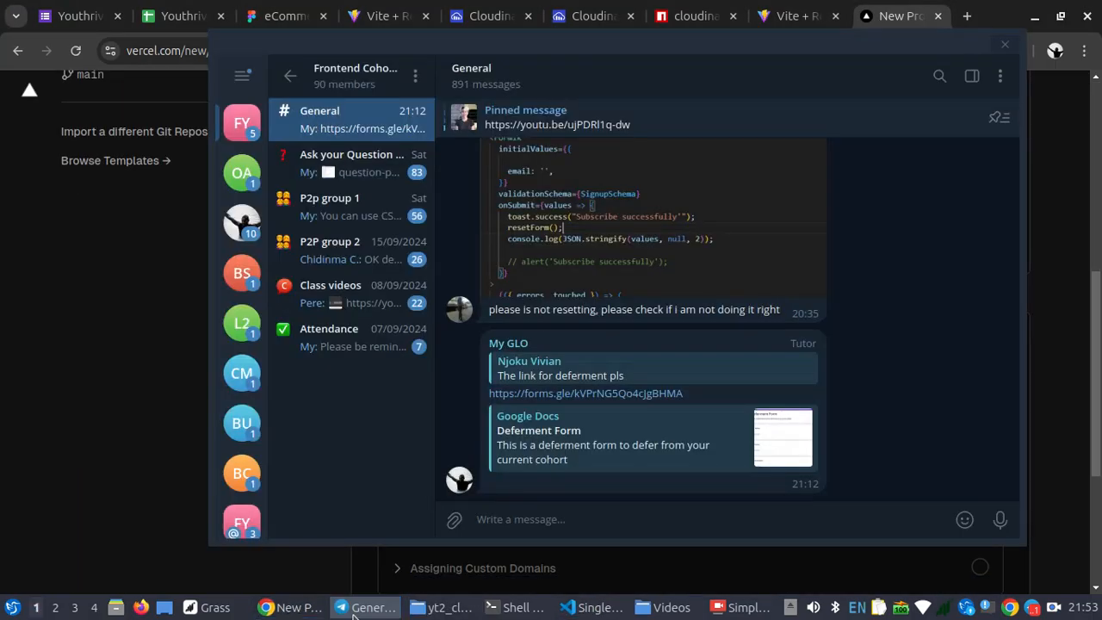
{"action": "left_click", "coordinate": [291, 608]}
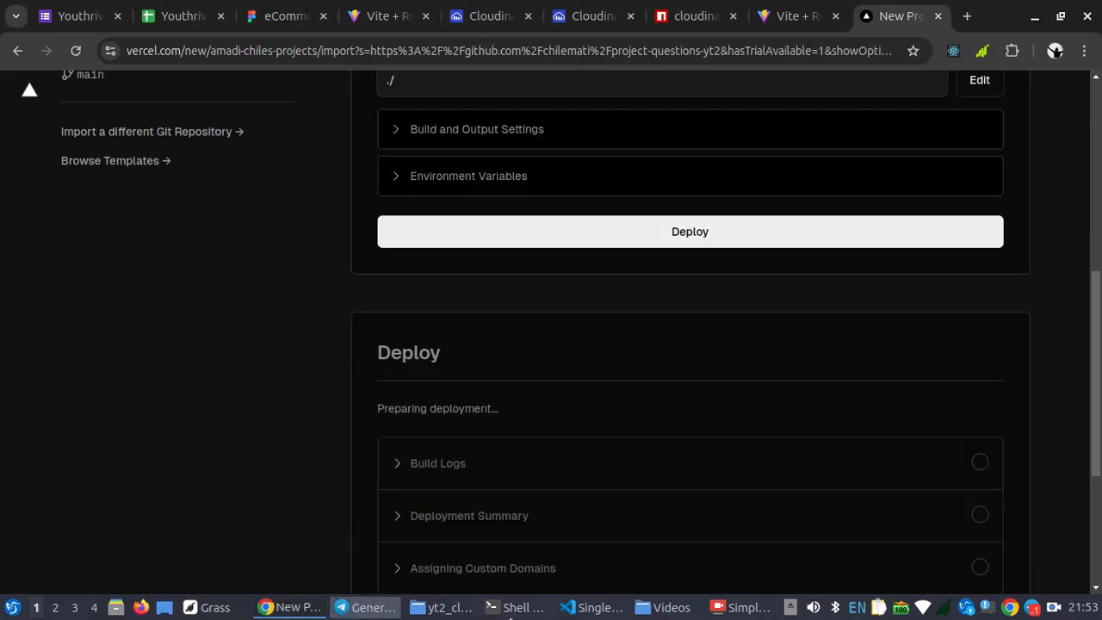
{"action": "left_click", "coordinate": [603, 610]}
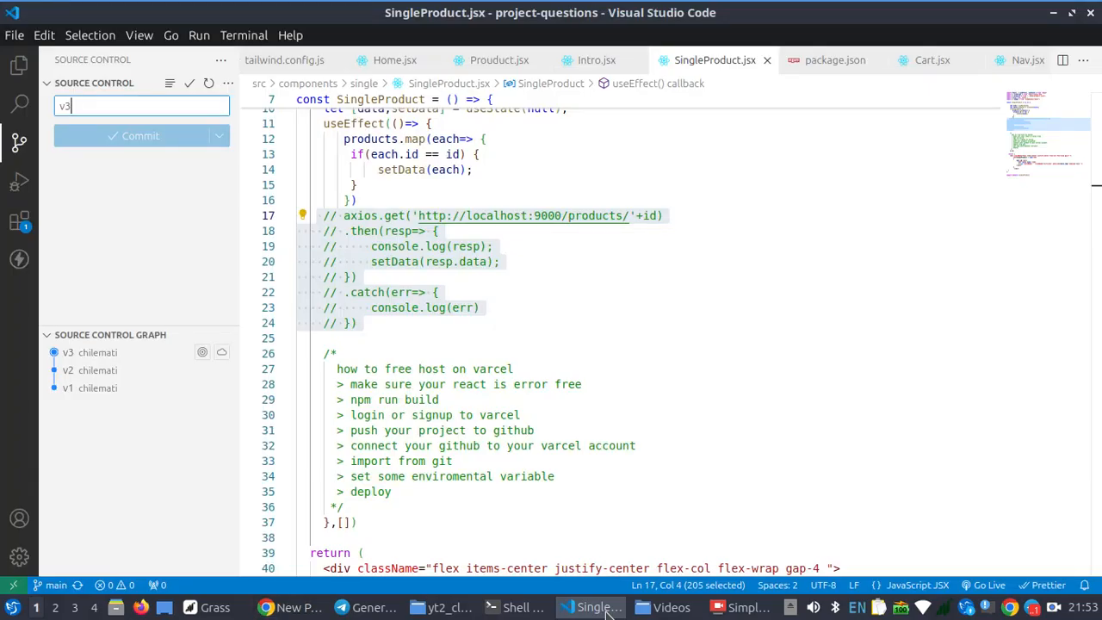
{"action": "left_click", "coordinate": [607, 613]}
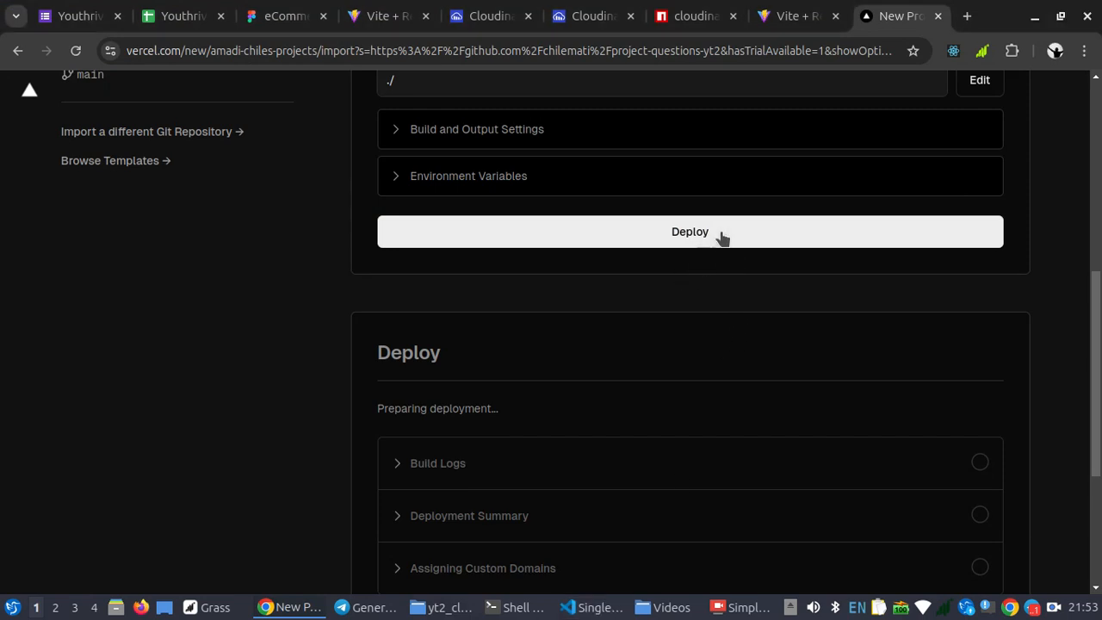
Deploy the free-host-yt2 project with the Vite preset and the ./ root directory
{"action": "scroll", "coordinate": [574, 187], "scroll_direction": "up", "scroll_amount": 3}
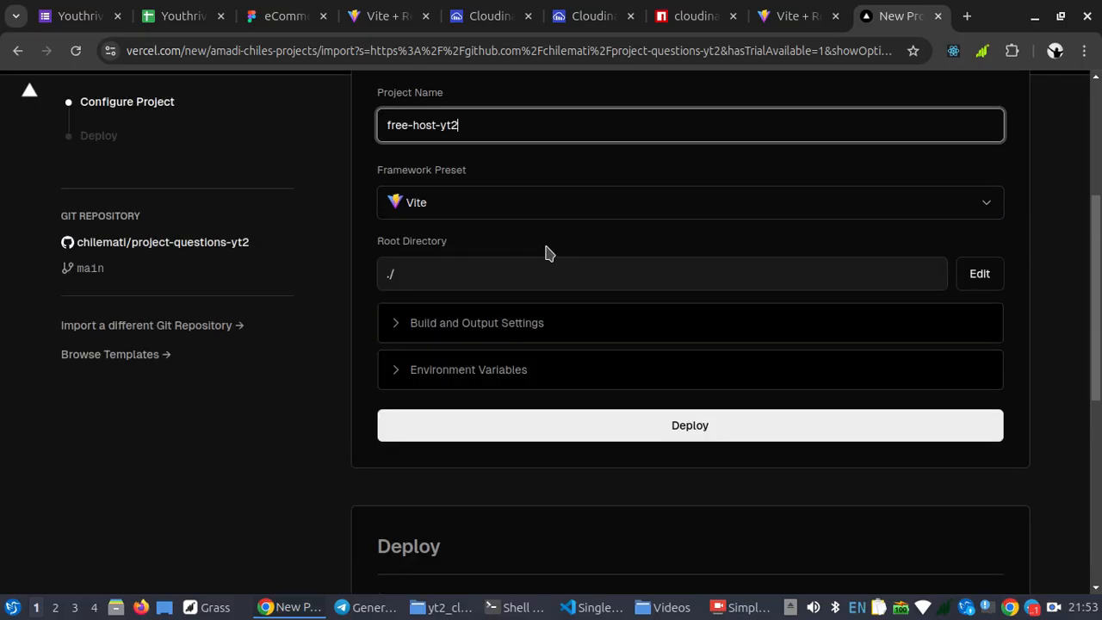
{"action": "key", "text": "Return"}
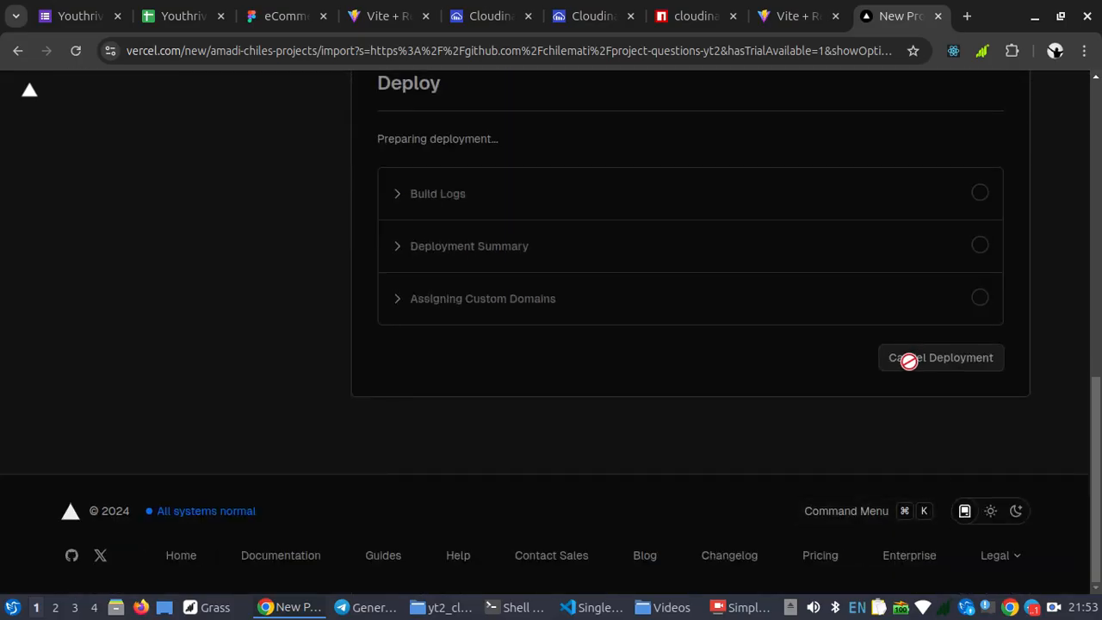
{"action": "scroll", "coordinate": [755, 290], "scroll_direction": "up", "scroll_amount": 4}
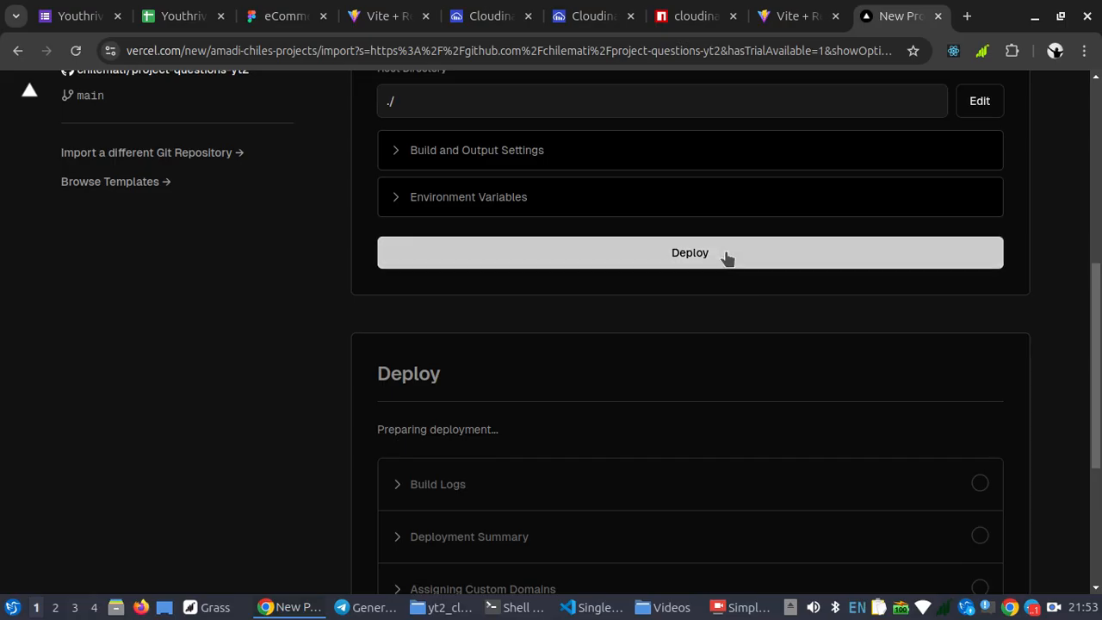
{"action": "left_click", "coordinate": [729, 257]}
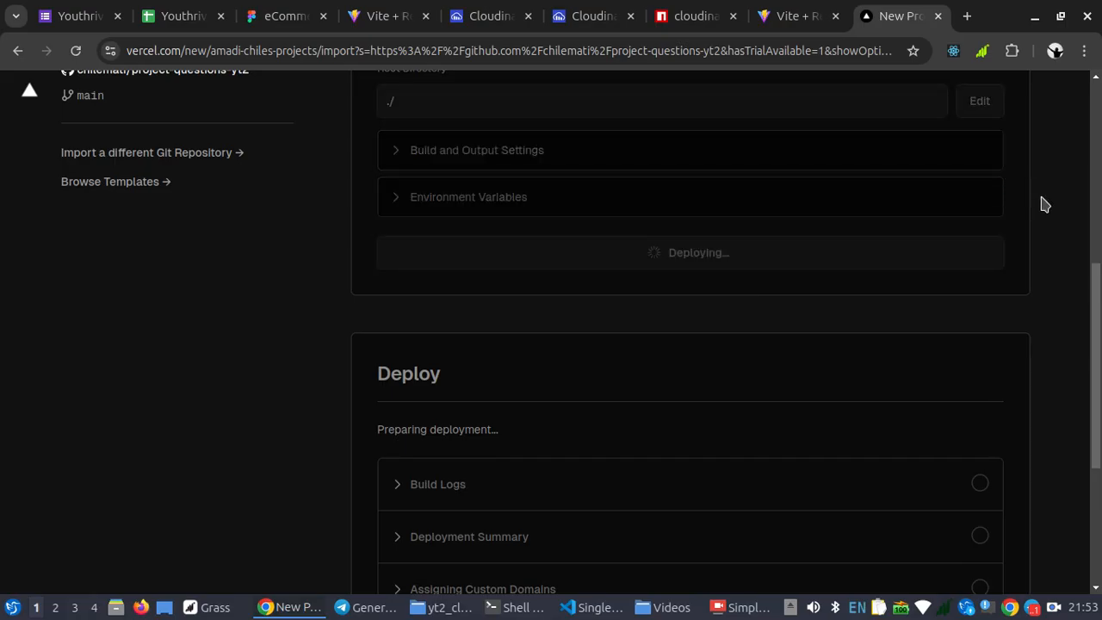
{"action": "scroll", "coordinate": [987, 387], "scroll_direction": "down", "scroll_amount": 4}
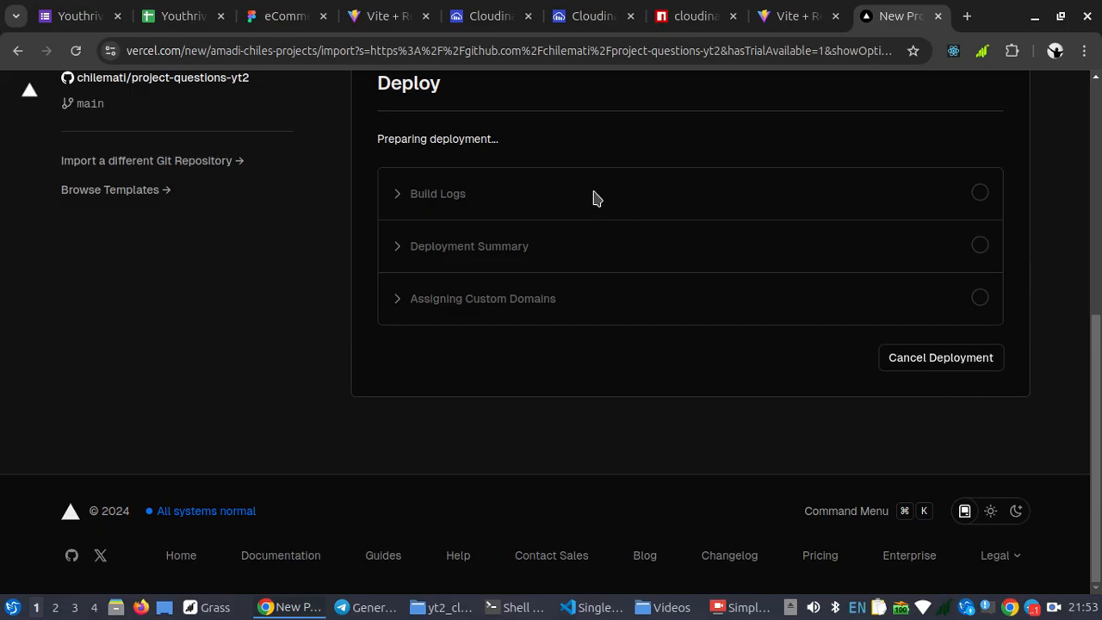
Review the deployment success page with its site preview and continue to the free-host-yt2 project dashboard
{"action": "scroll", "coordinate": [493, 207], "scroll_direction": "up", "scroll_amount": 1}
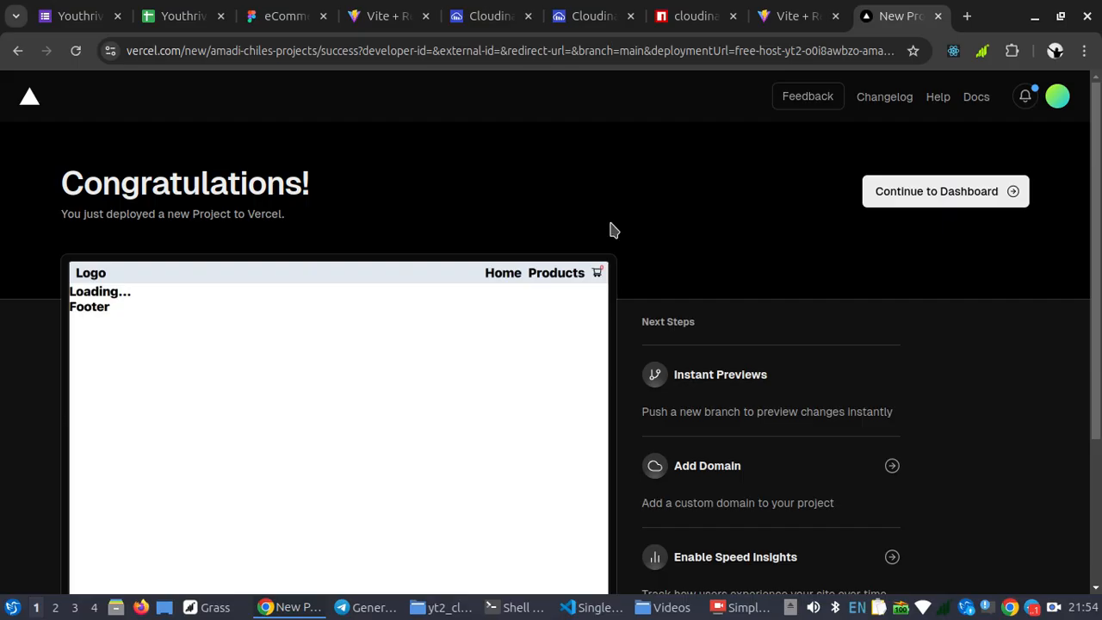
{"action": "scroll", "coordinate": [590, 316], "scroll_direction": "down", "scroll_amount": 5}
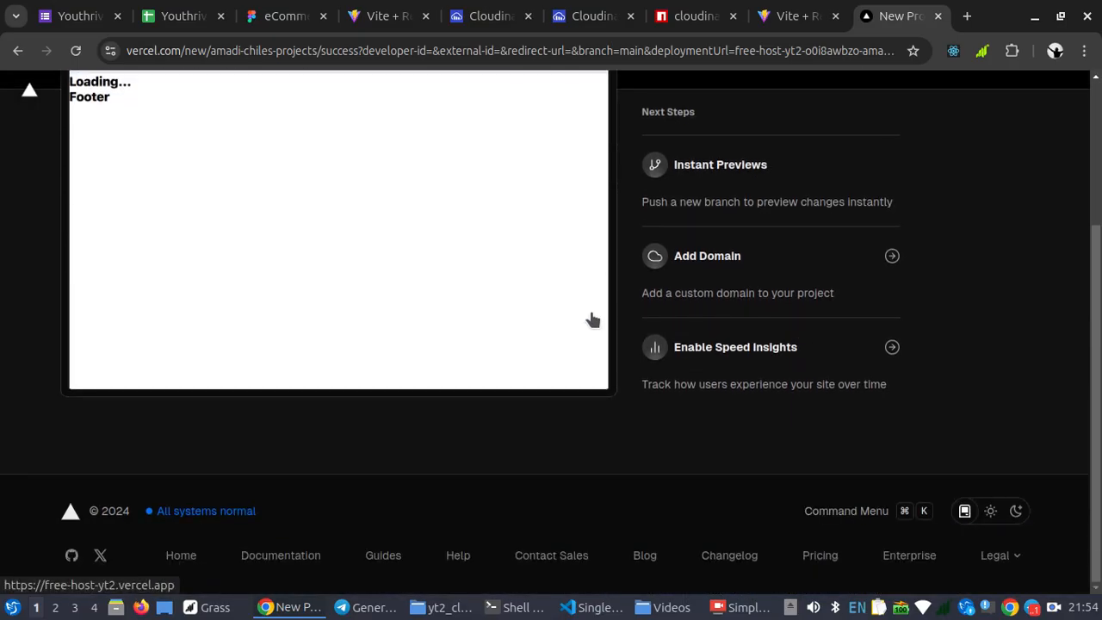
{"action": "scroll", "coordinate": [593, 320], "scroll_direction": "up", "scroll_amount": 5}
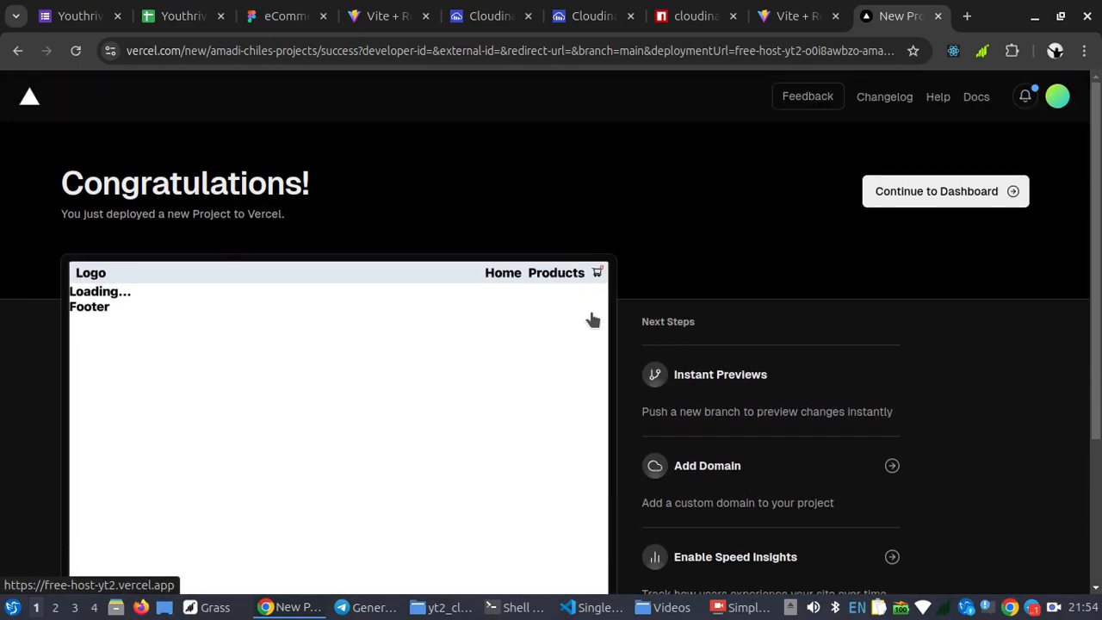
{"action": "left_click", "coordinate": [937, 198]}
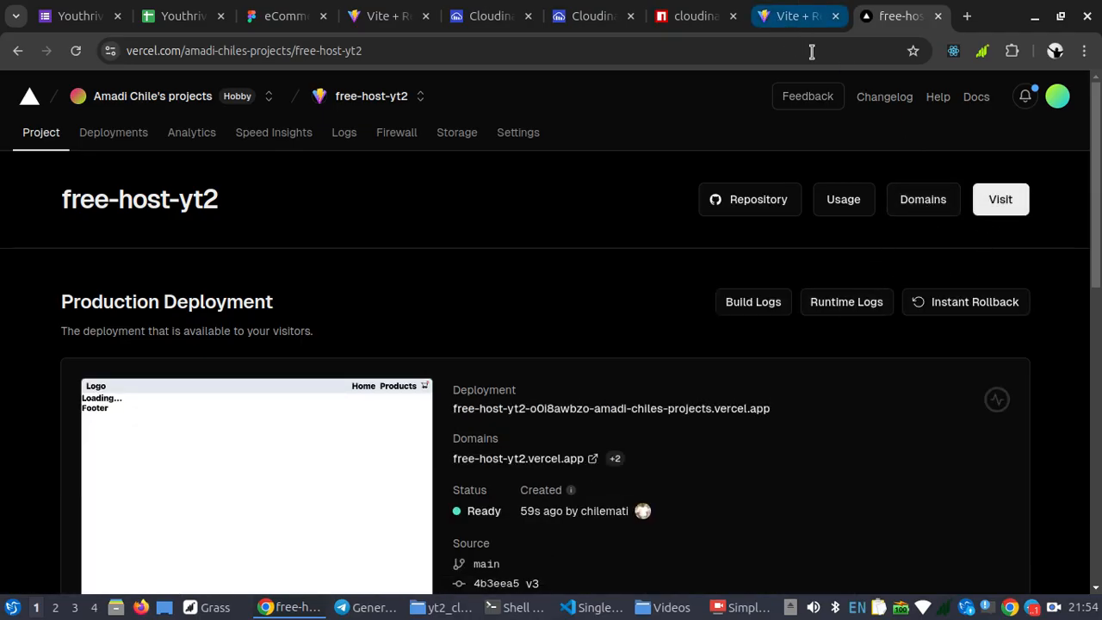
Visit the live free-host-yt2 site, add Syltherine 1 to the cart from the product list, and view the cart
{"action": "left_click", "coordinate": [1001, 201]}
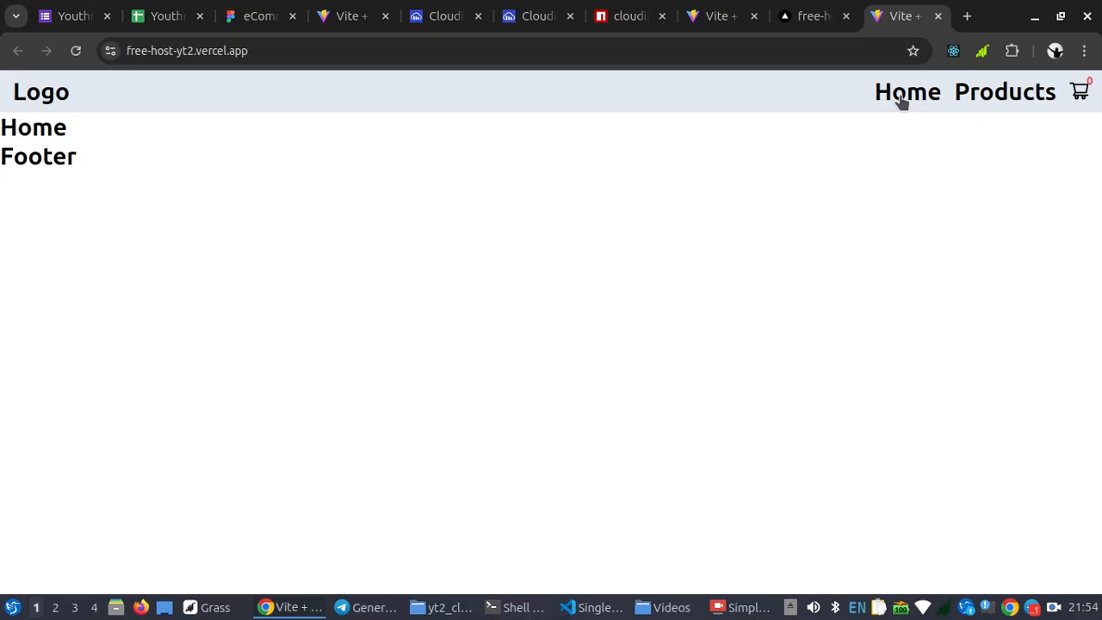
{"action": "left_click", "coordinate": [976, 94]}
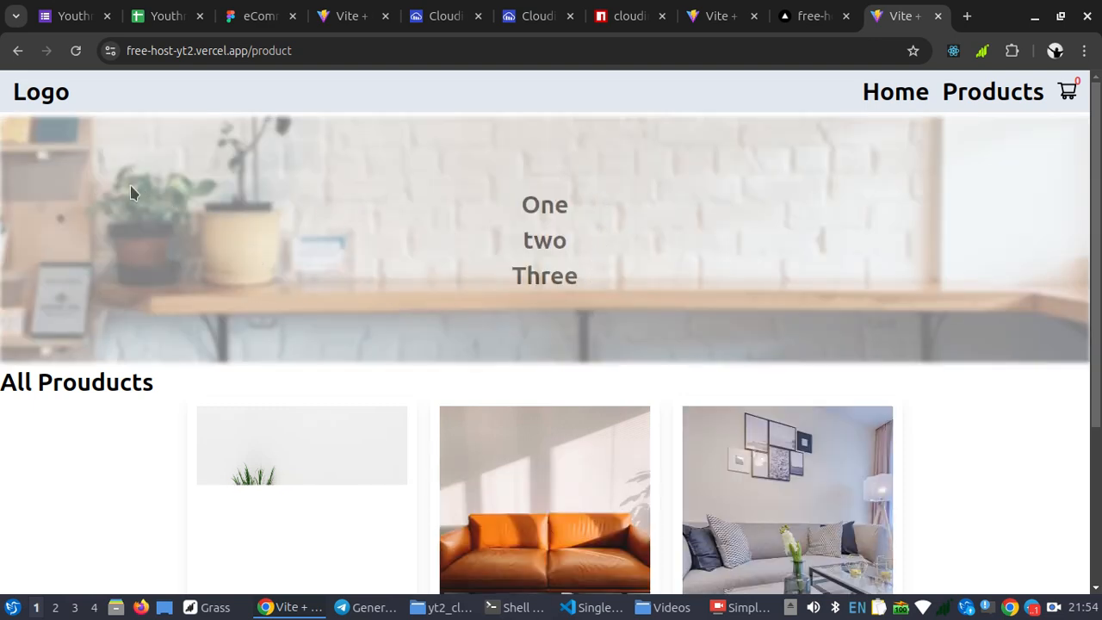
{"action": "scroll", "coordinate": [335, 278], "scroll_direction": "down", "scroll_amount": 3}
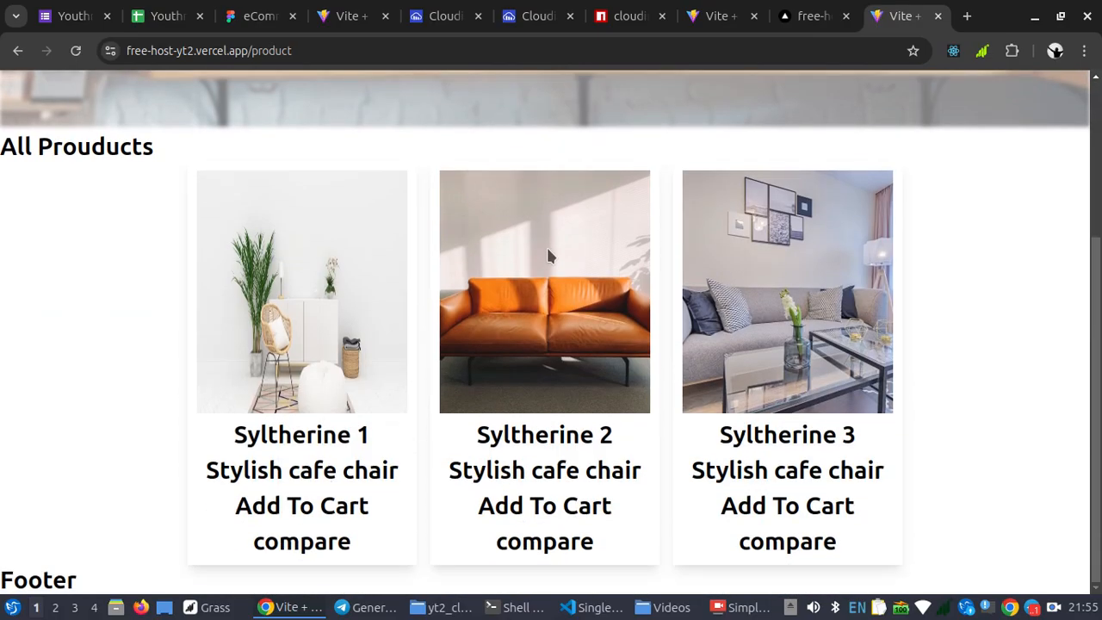
{"action": "left_click", "coordinate": [306, 510]}
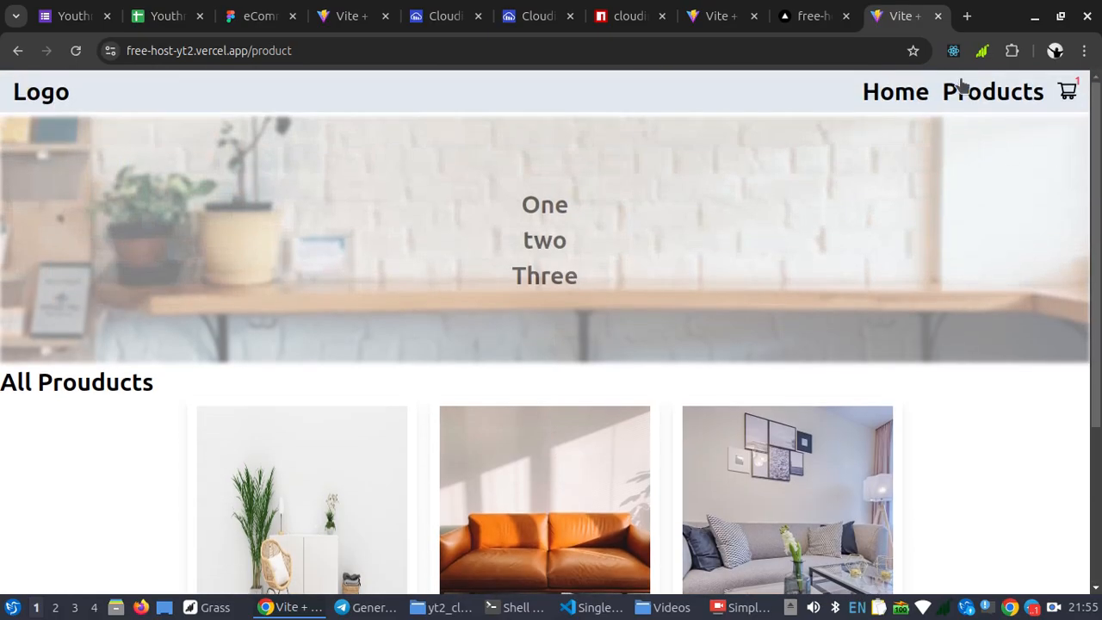
{"action": "left_click", "coordinate": [1067, 95]}
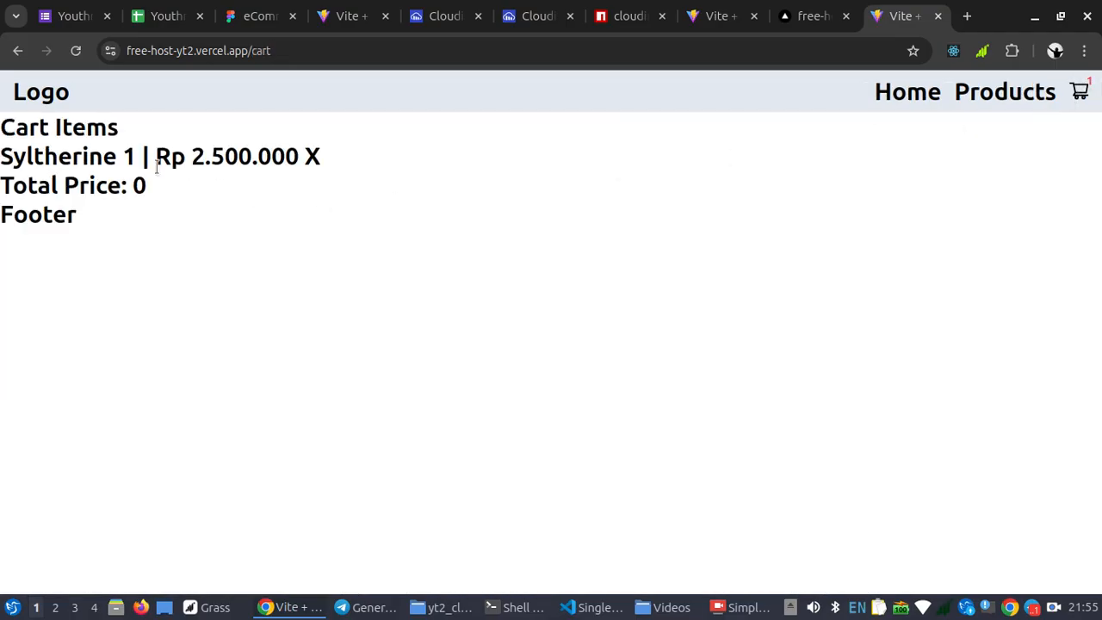
Return to the live site's product list and open the single product page for Syltherine 2
{"action": "left_click", "coordinate": [1013, 94]}
{"action": "scroll", "coordinate": [608, 320], "scroll_direction": "down", "scroll_amount": 3}
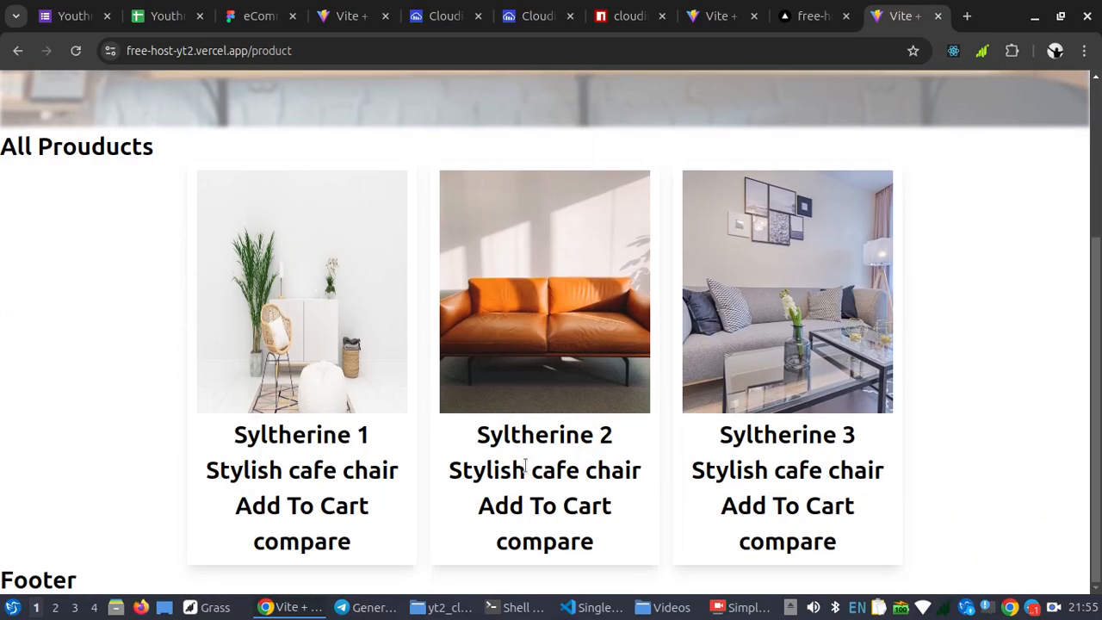
{"action": "left_click", "coordinate": [543, 543]}
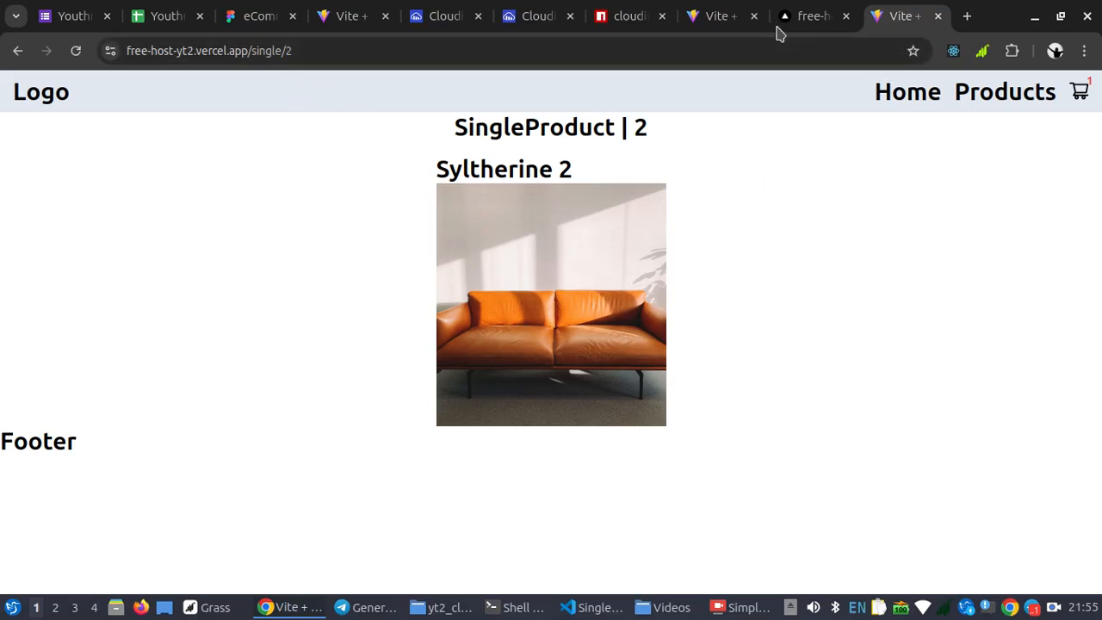
Glance at the Vercel project dashboard, return to the live site's home page, and copy its URL
{"action": "left_click", "coordinate": [804, 19]}
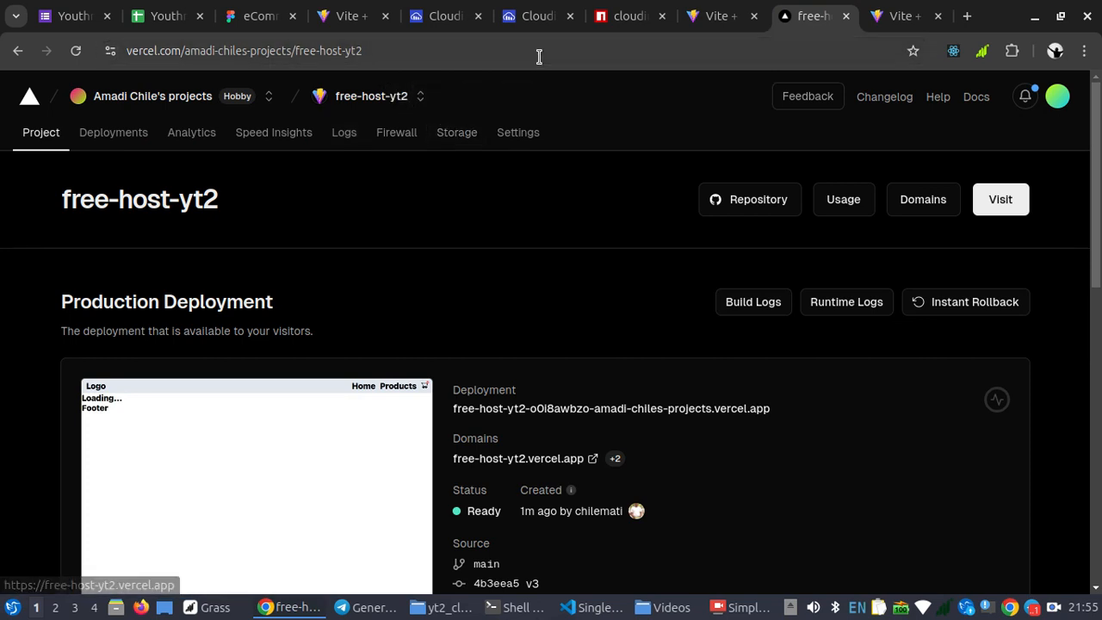
{"action": "left_click", "coordinate": [900, 19]}
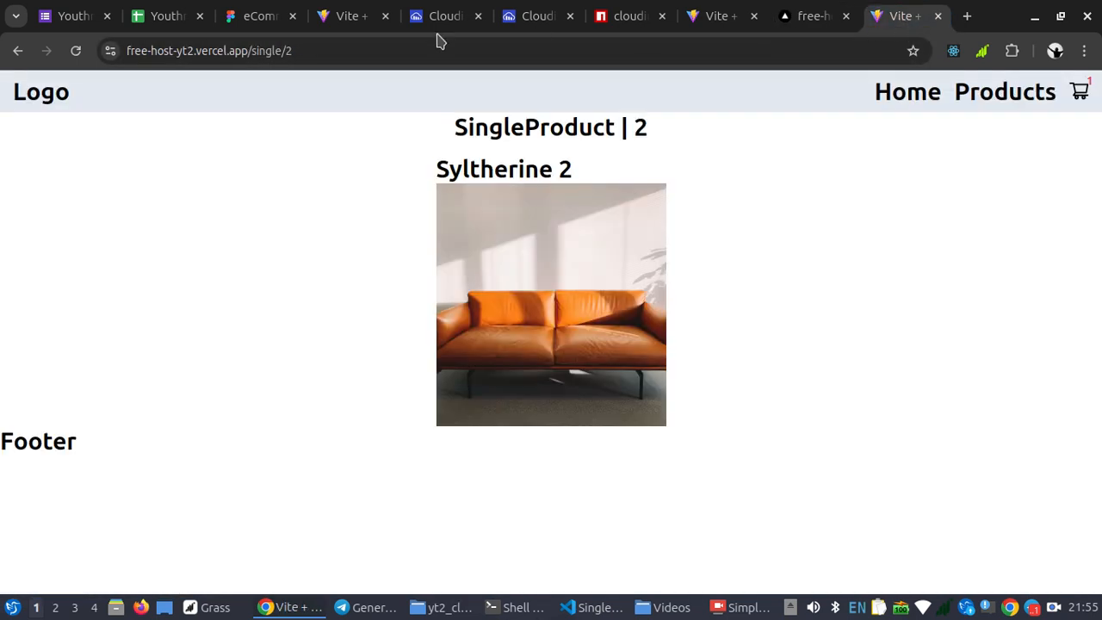
{"action": "left_click", "coordinate": [878, 98]}
{"action": "left_click", "coordinate": [278, 46]}
{"action": "key", "text": "ctrl+c"}
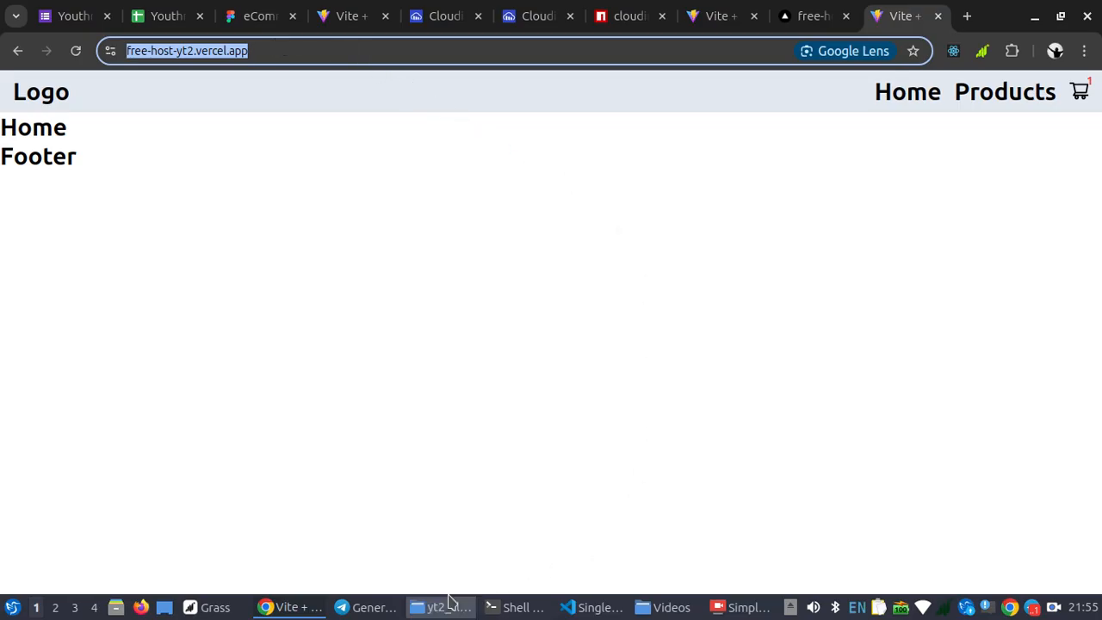
{"action": "left_click", "coordinate": [369, 607]}
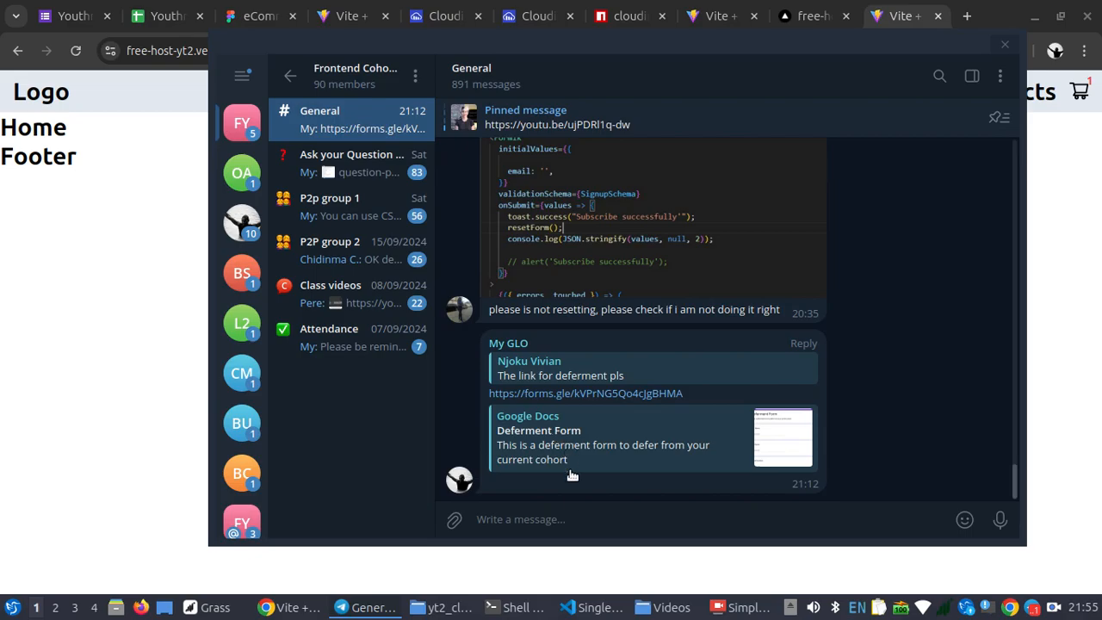
{"action": "left_click", "coordinate": [575, 518]}
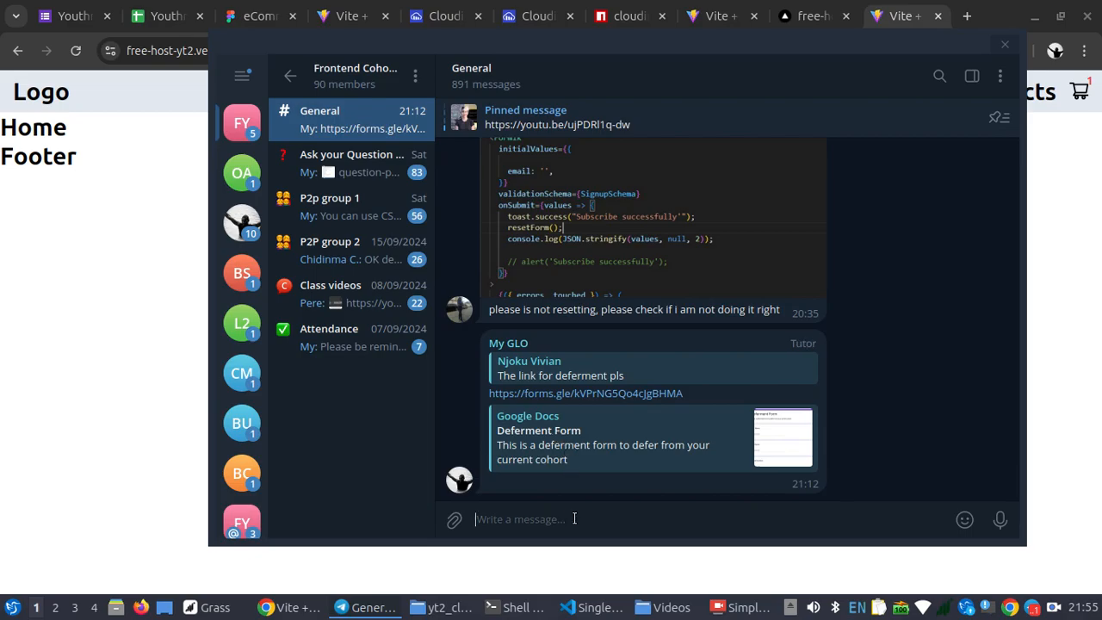
{"action": "right_click", "coordinate": [574, 518]}
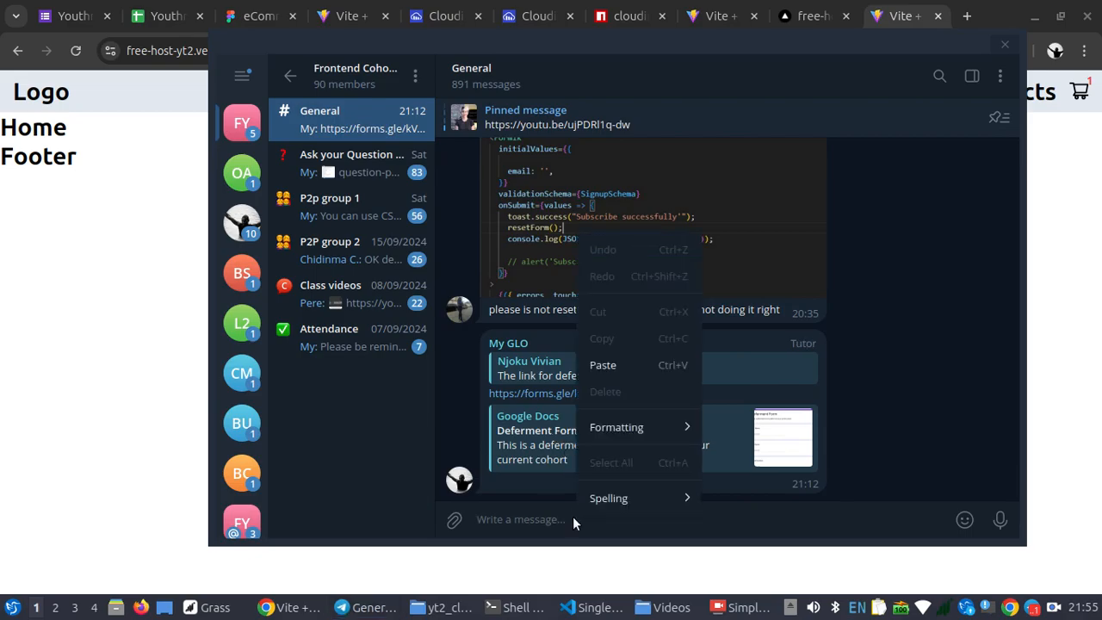
{"action": "left_click", "coordinate": [610, 372]}
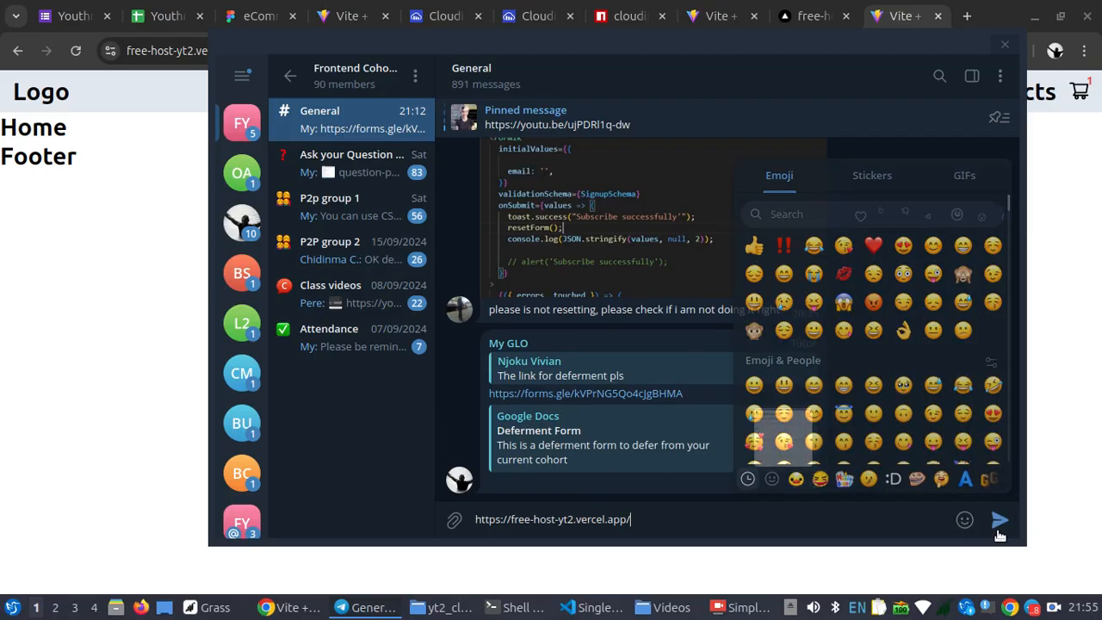
{"action": "left_click", "coordinate": [1000, 522]}
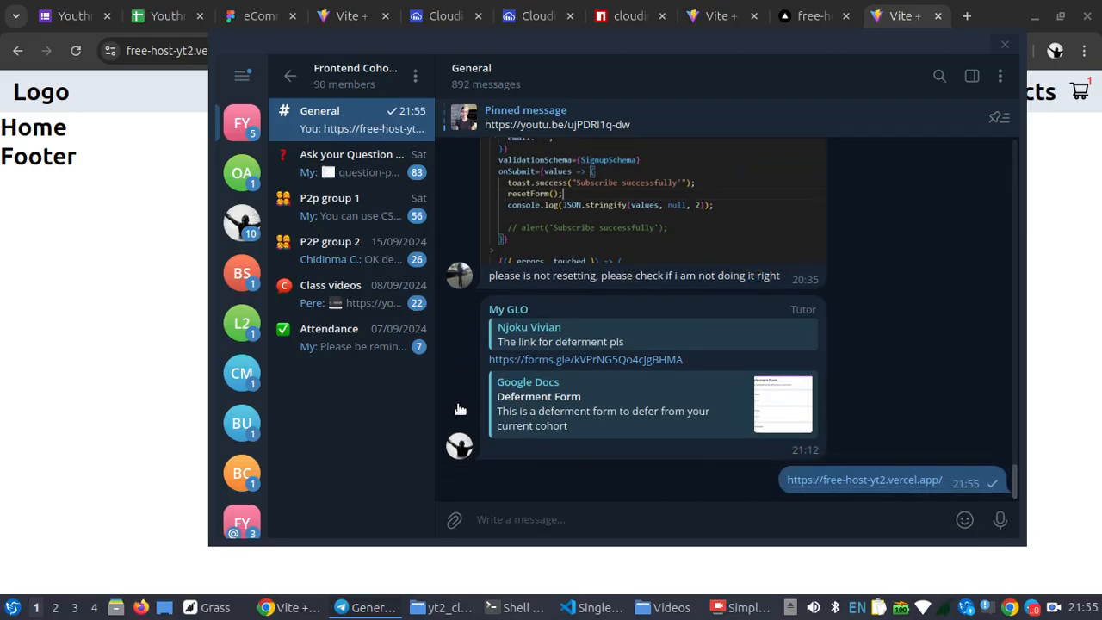
{"action": "left_click", "coordinate": [291, 607]}
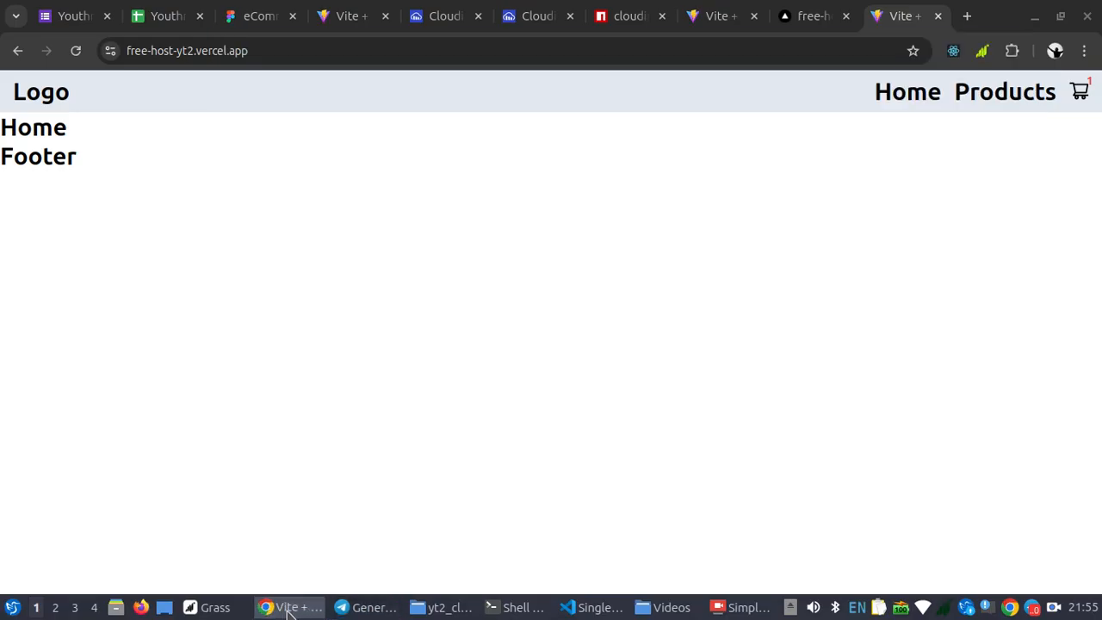
{"action": "left_click", "coordinate": [379, 199]}
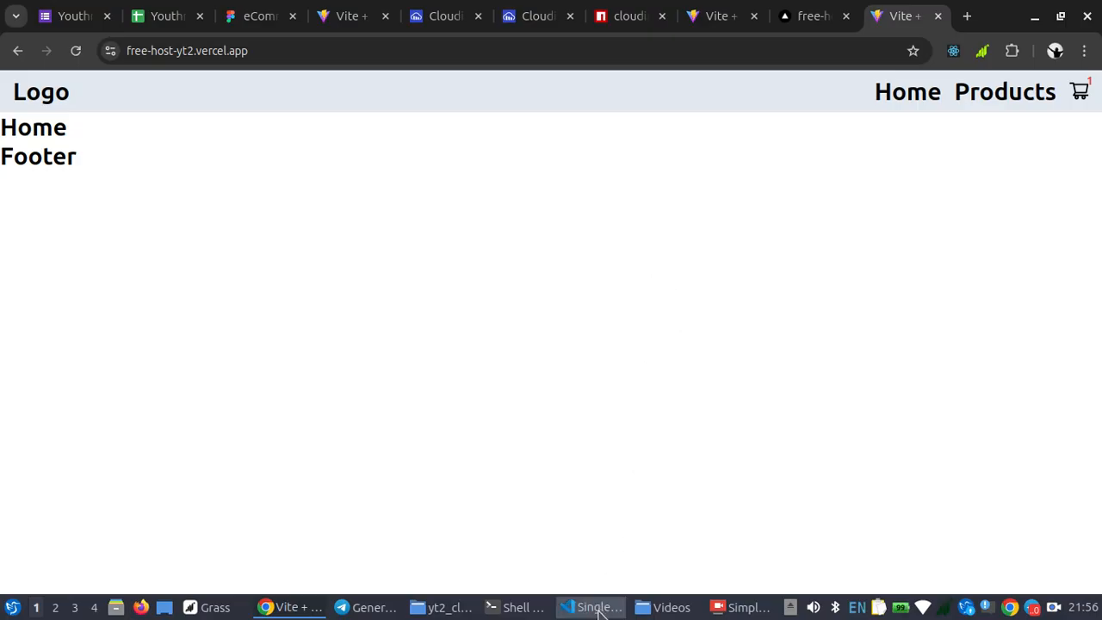
{"action": "left_click", "coordinate": [725, 608]}
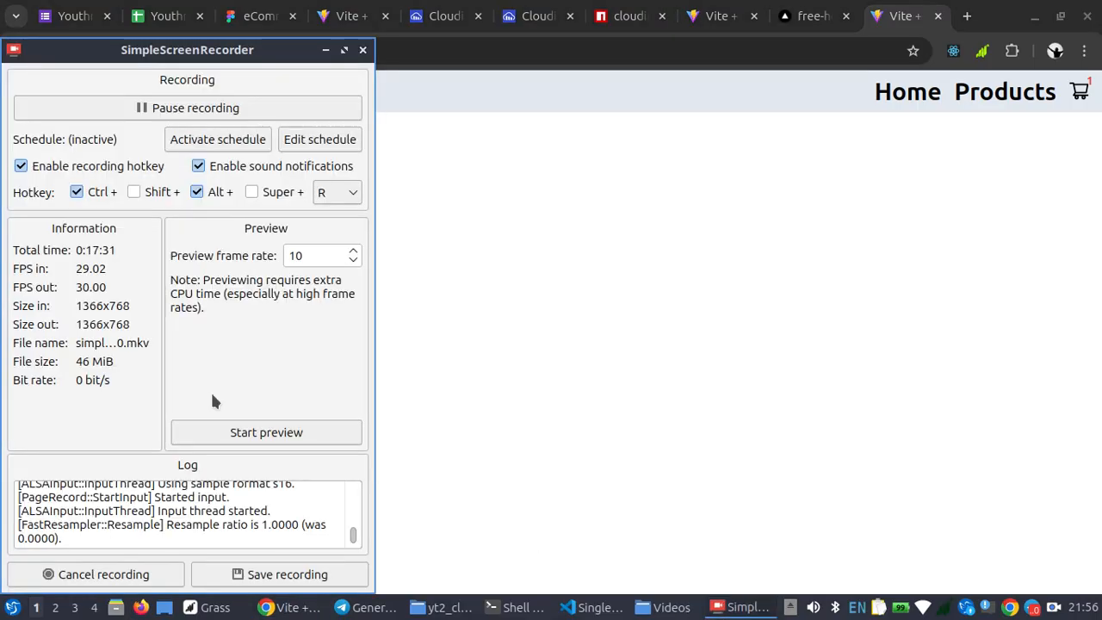